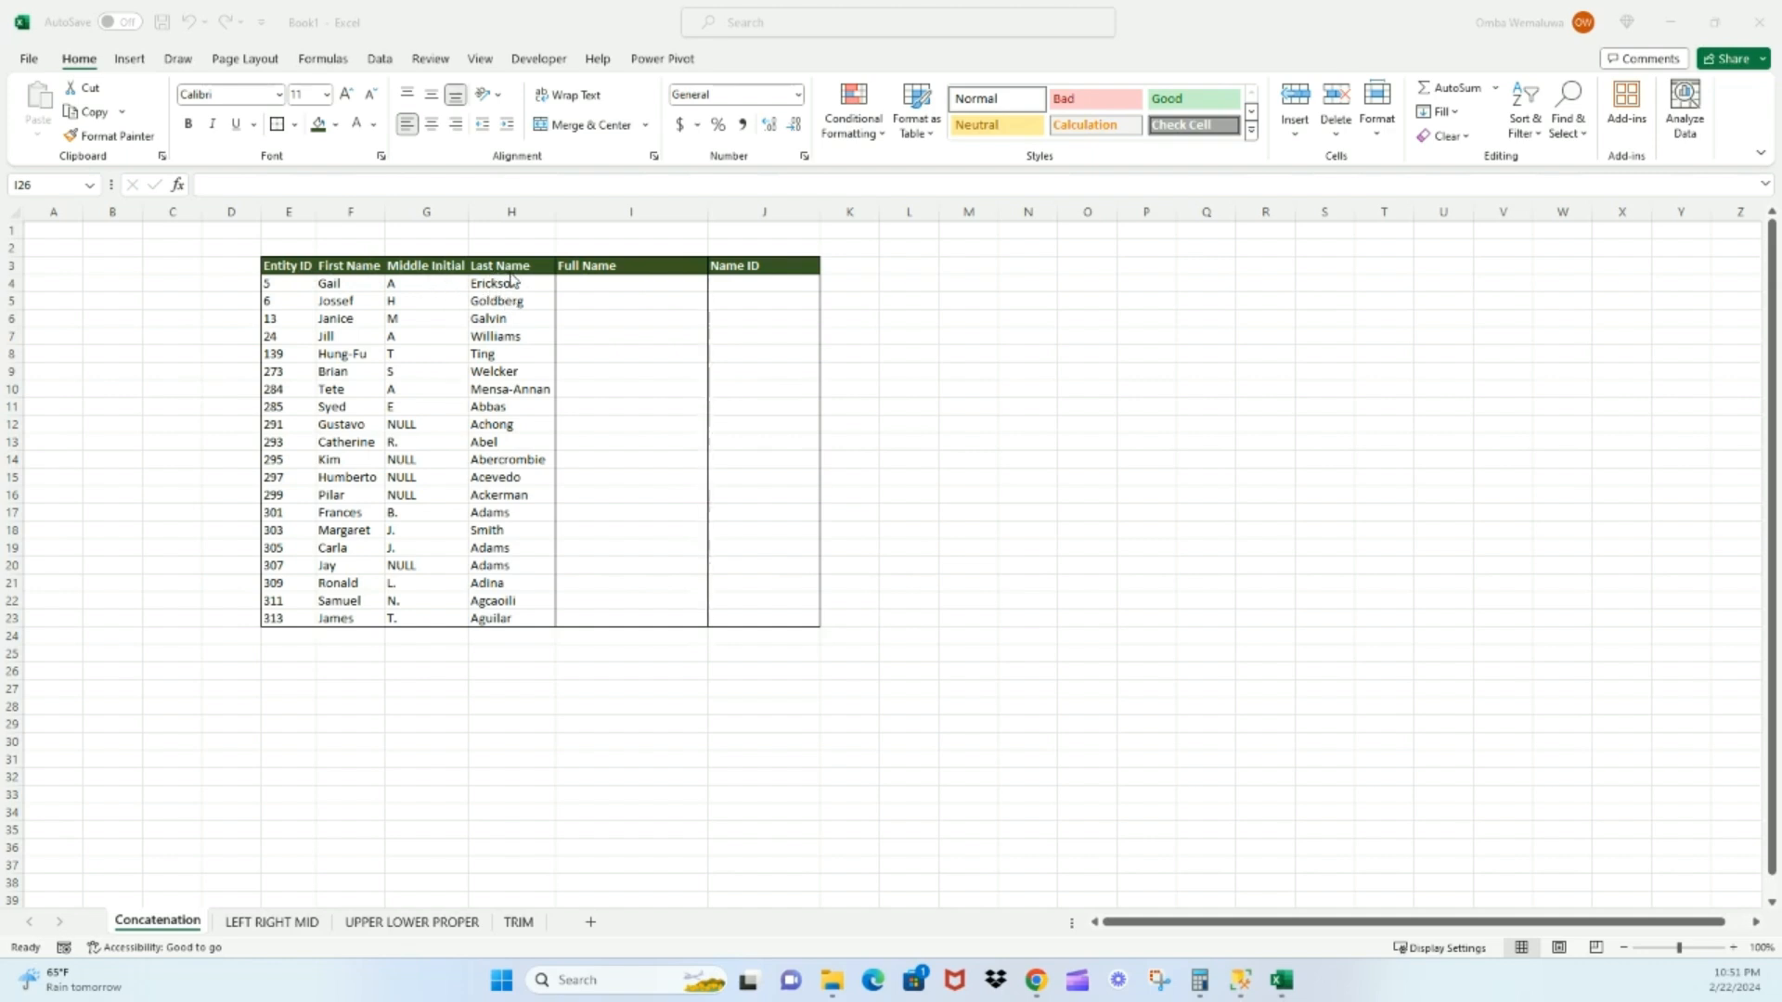
Enter the formula =CONCATENATE(F4,G4,H4) in cell I4 to join first name, middle initial and last name
left_click(601, 284)
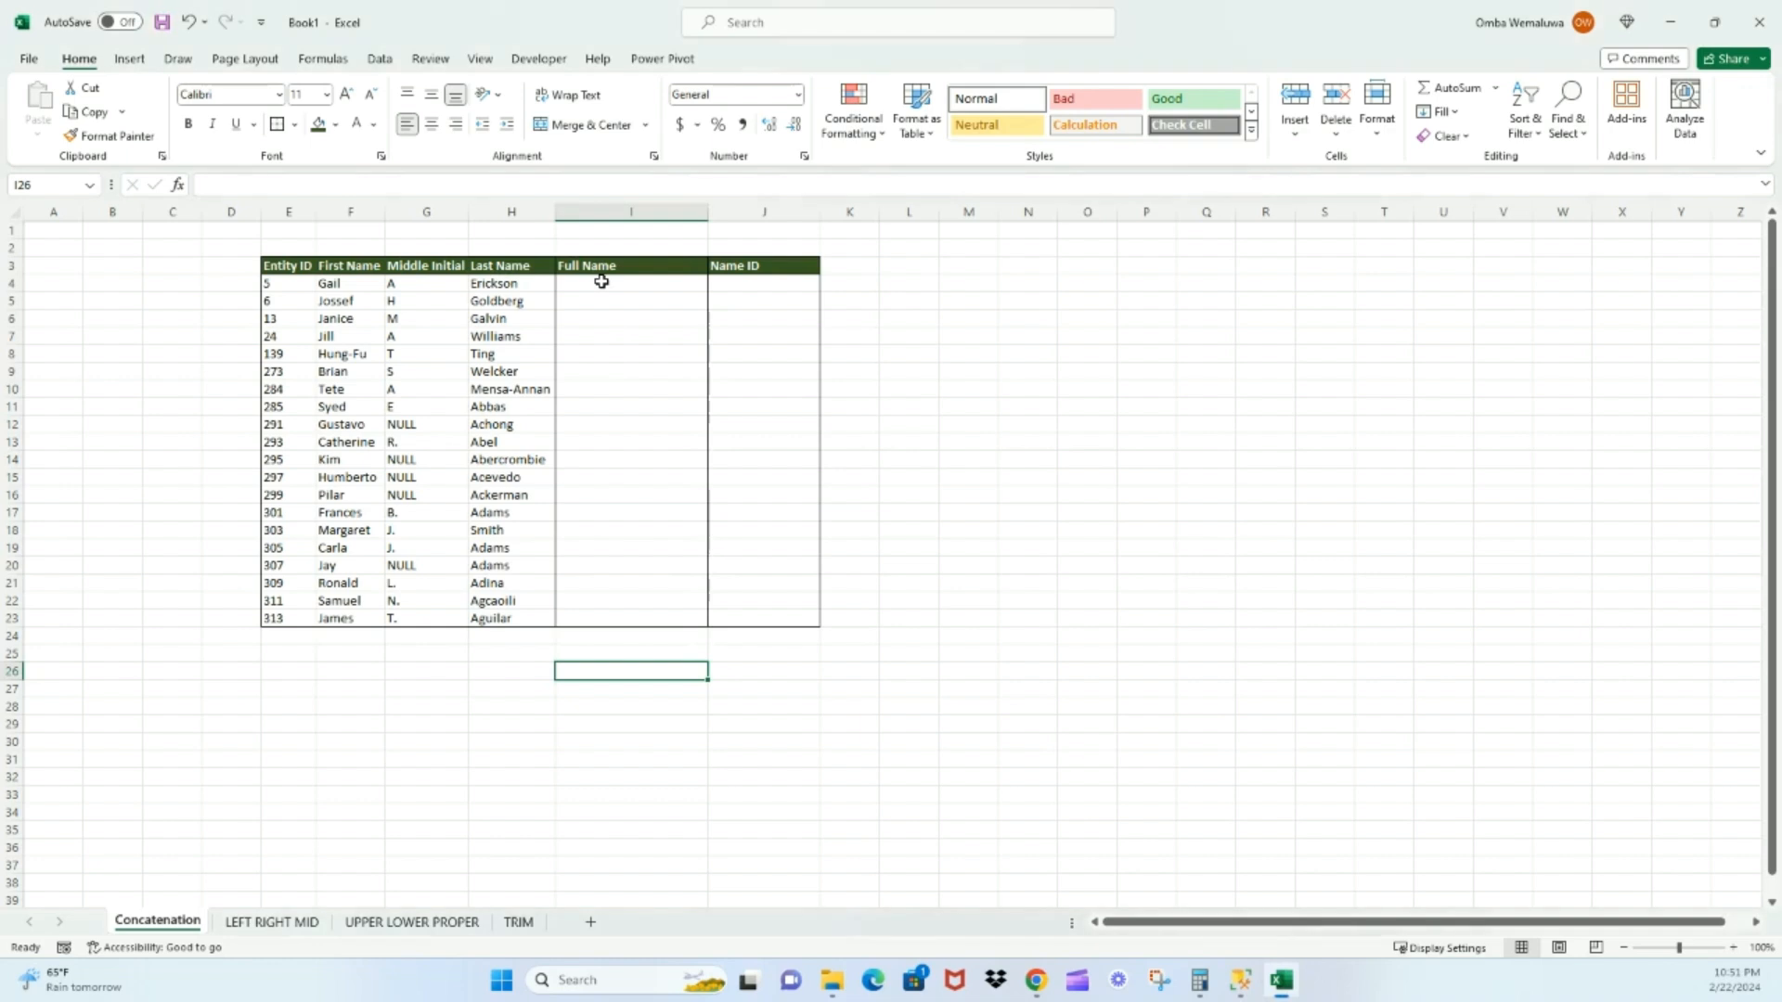
left_click(602, 282)
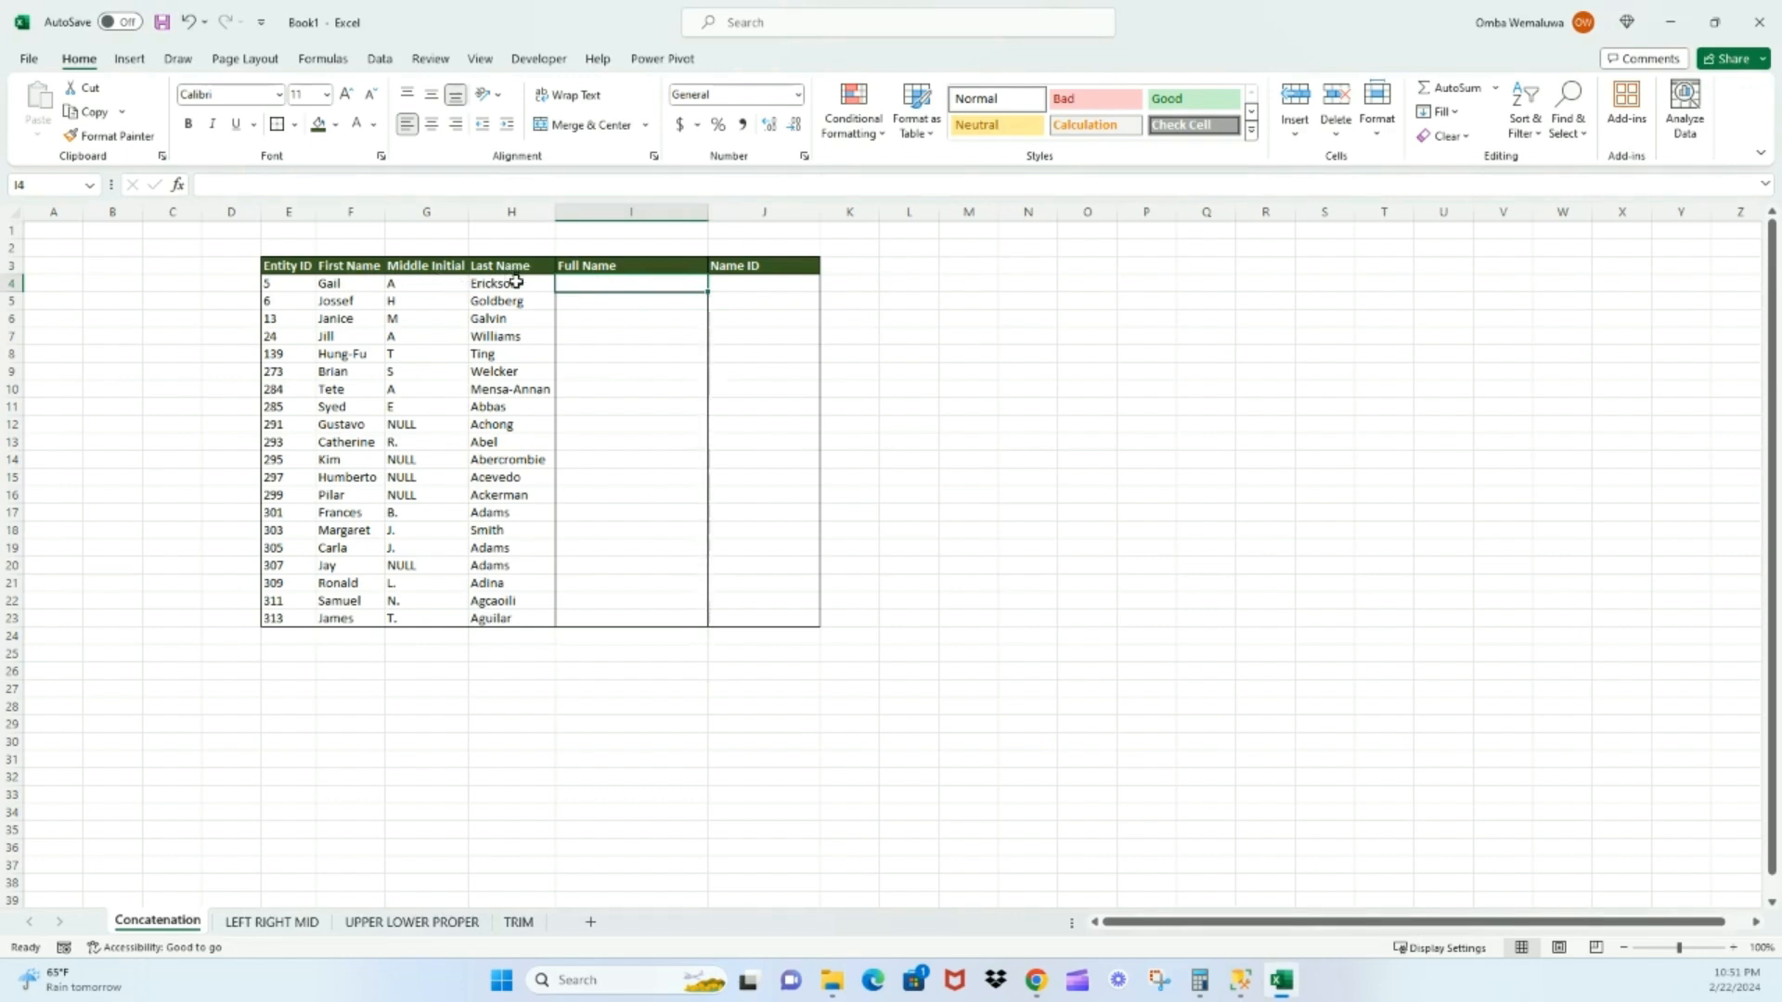
double_click(617, 284)
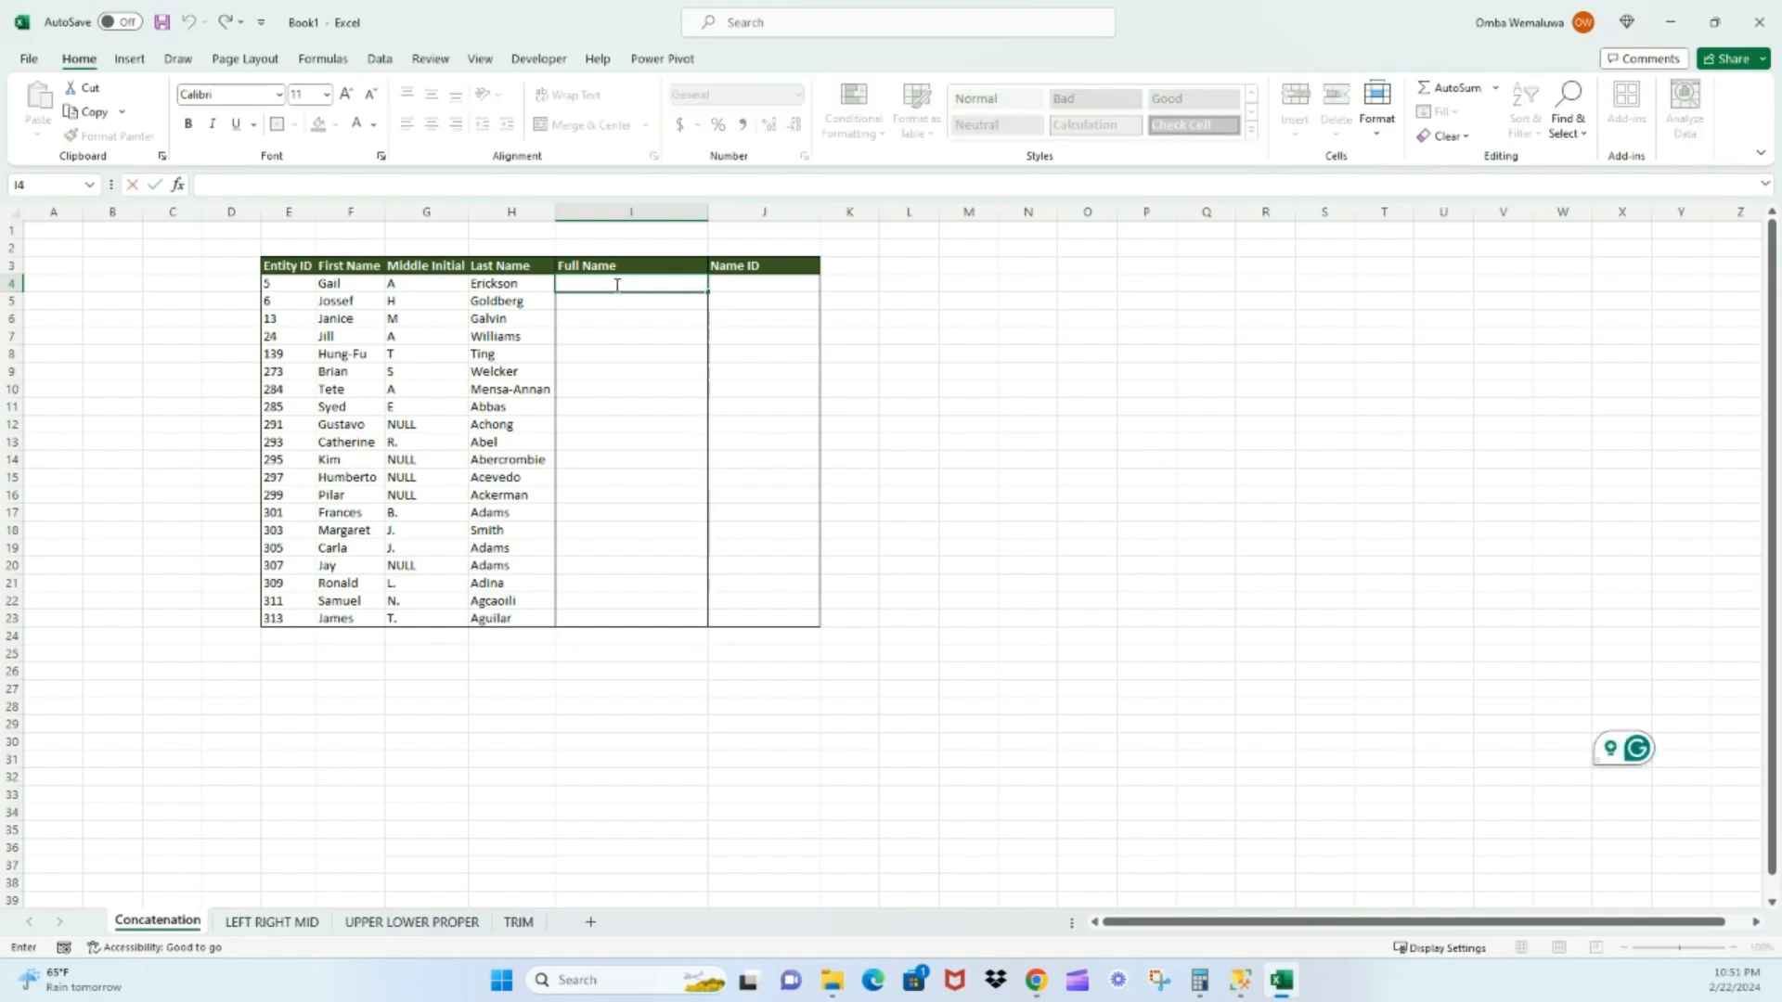
type("=")
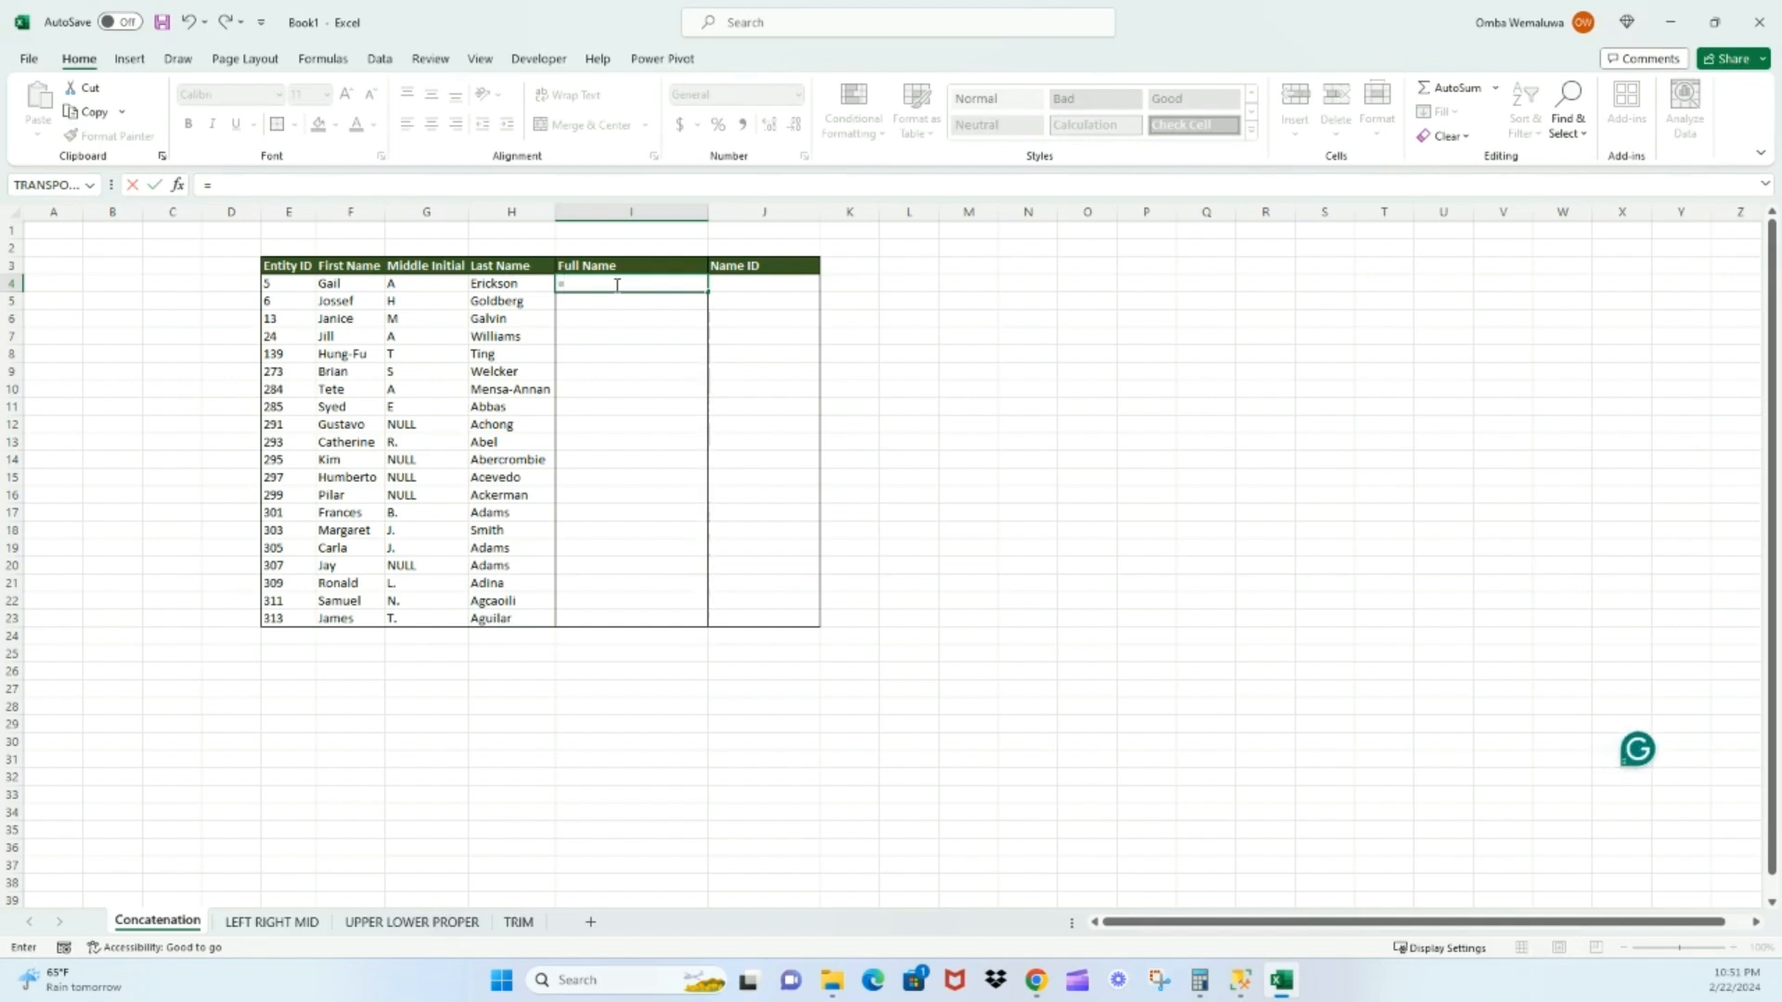
type("CONCA")
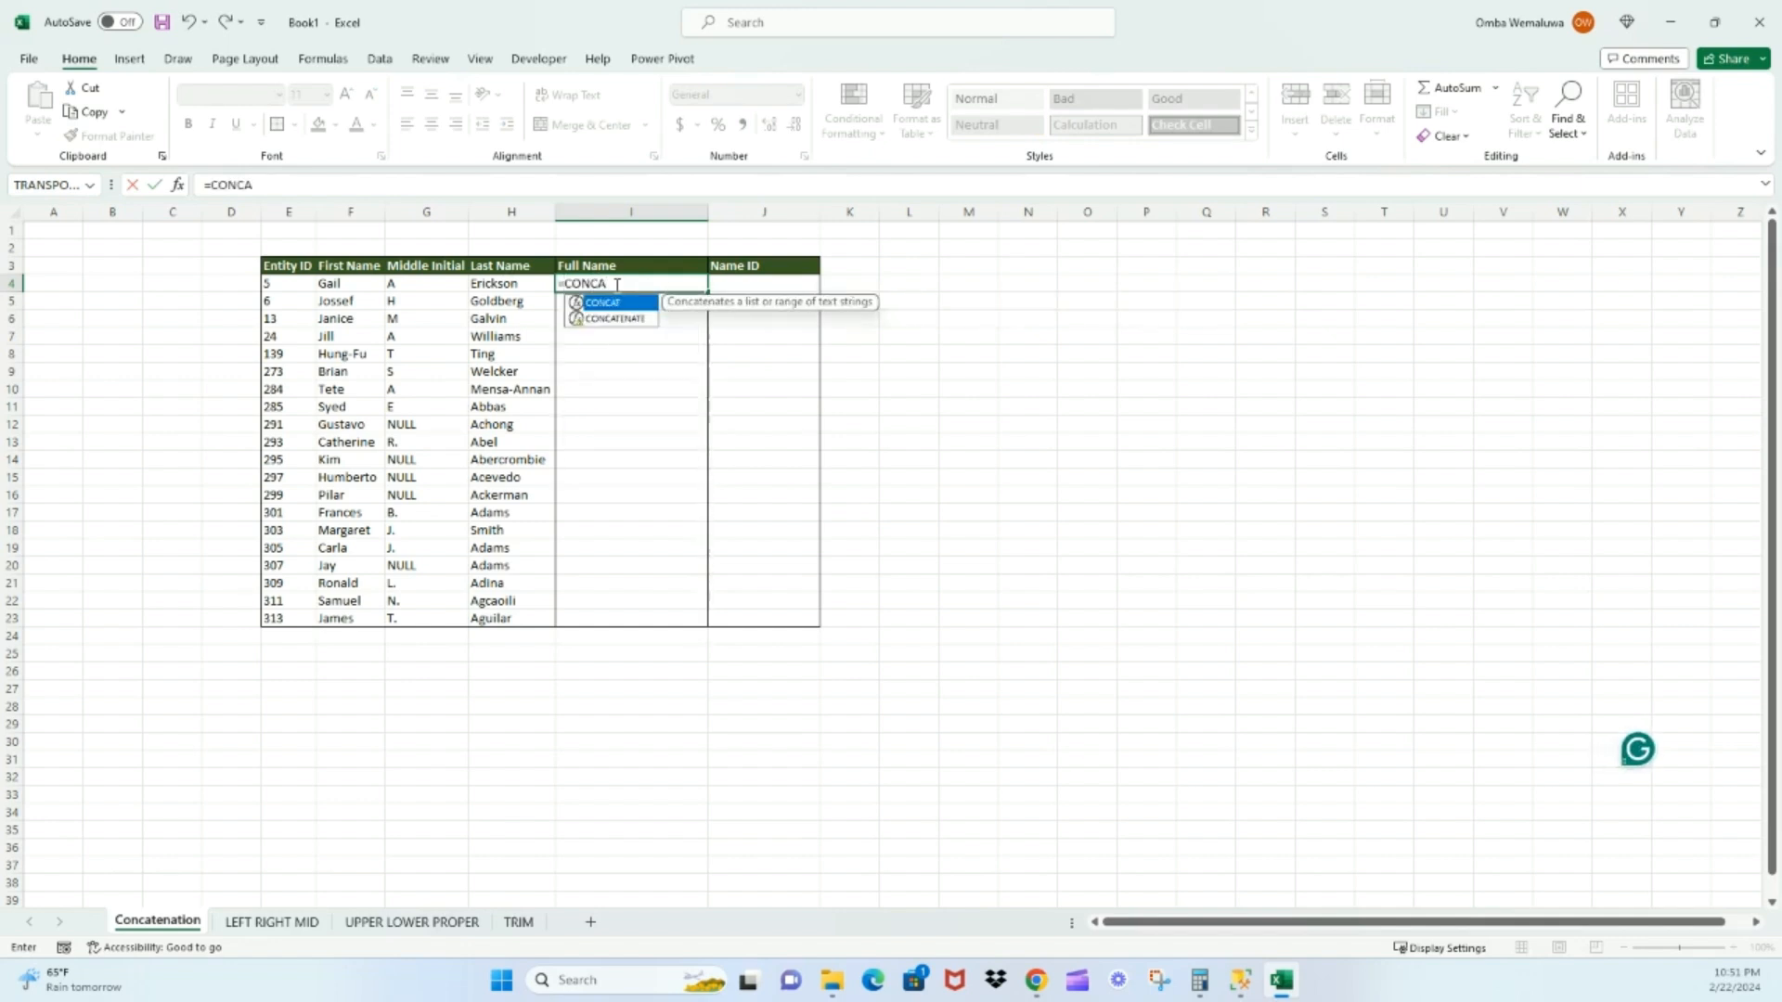
double_click(621, 320)
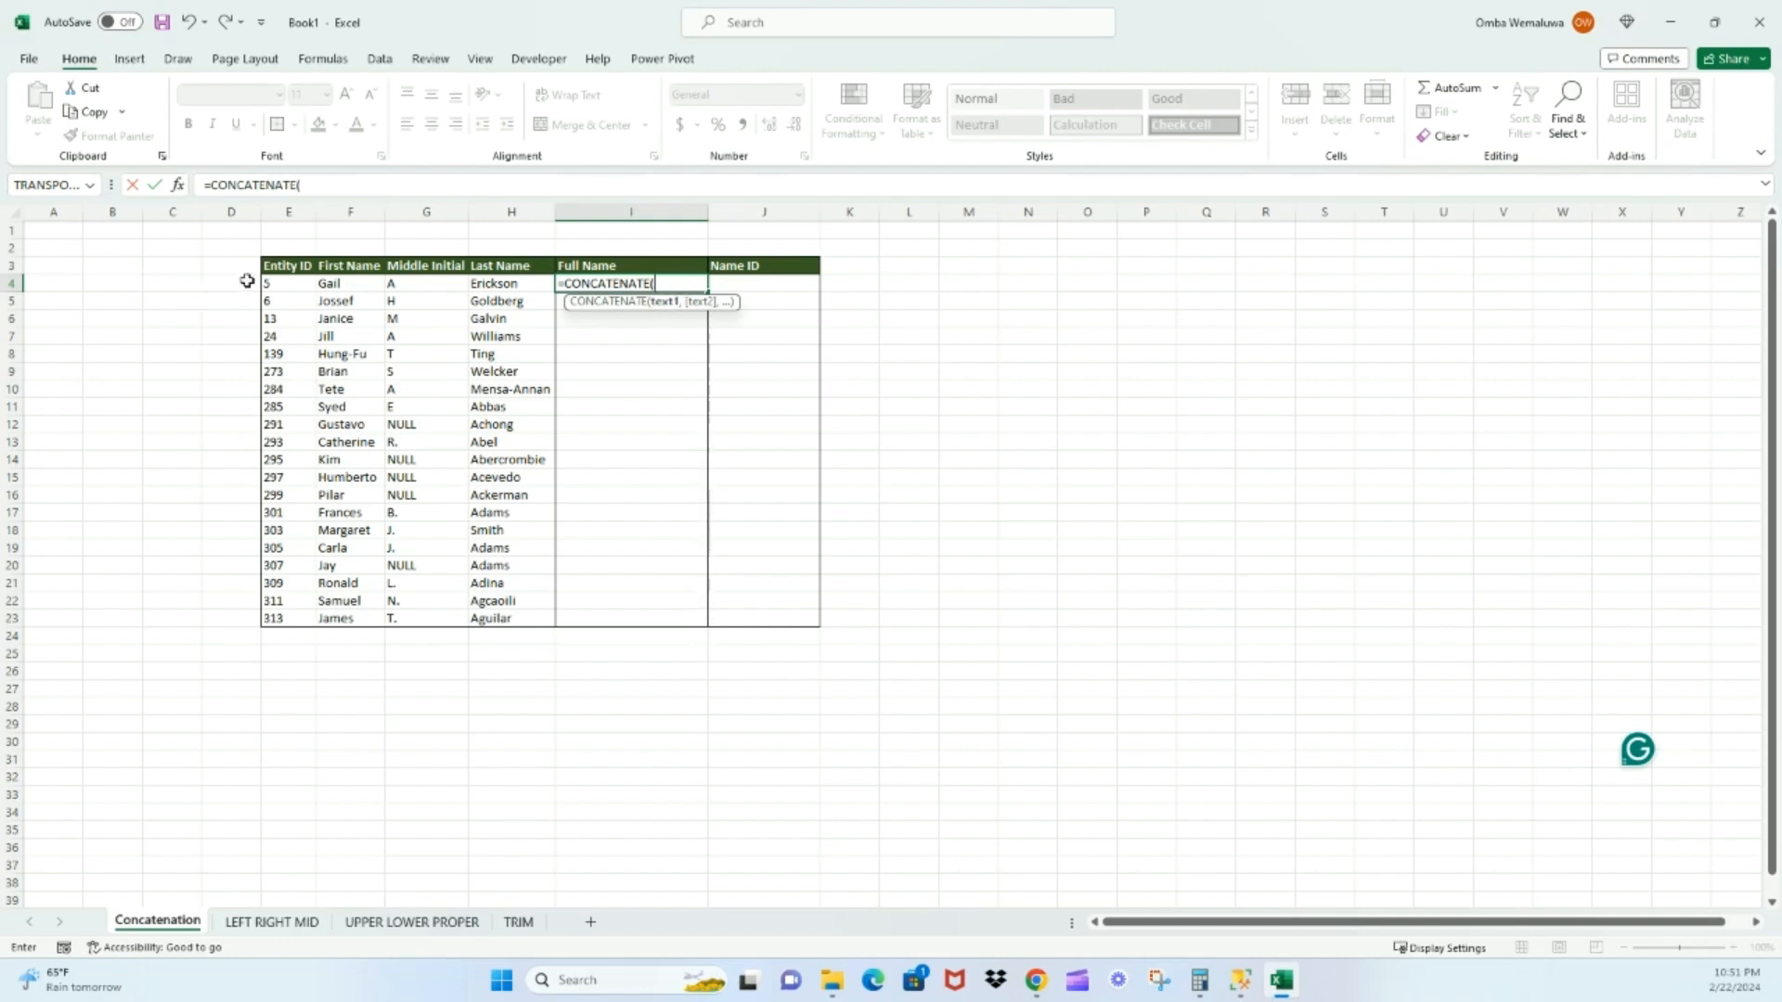
left_click(344, 287)
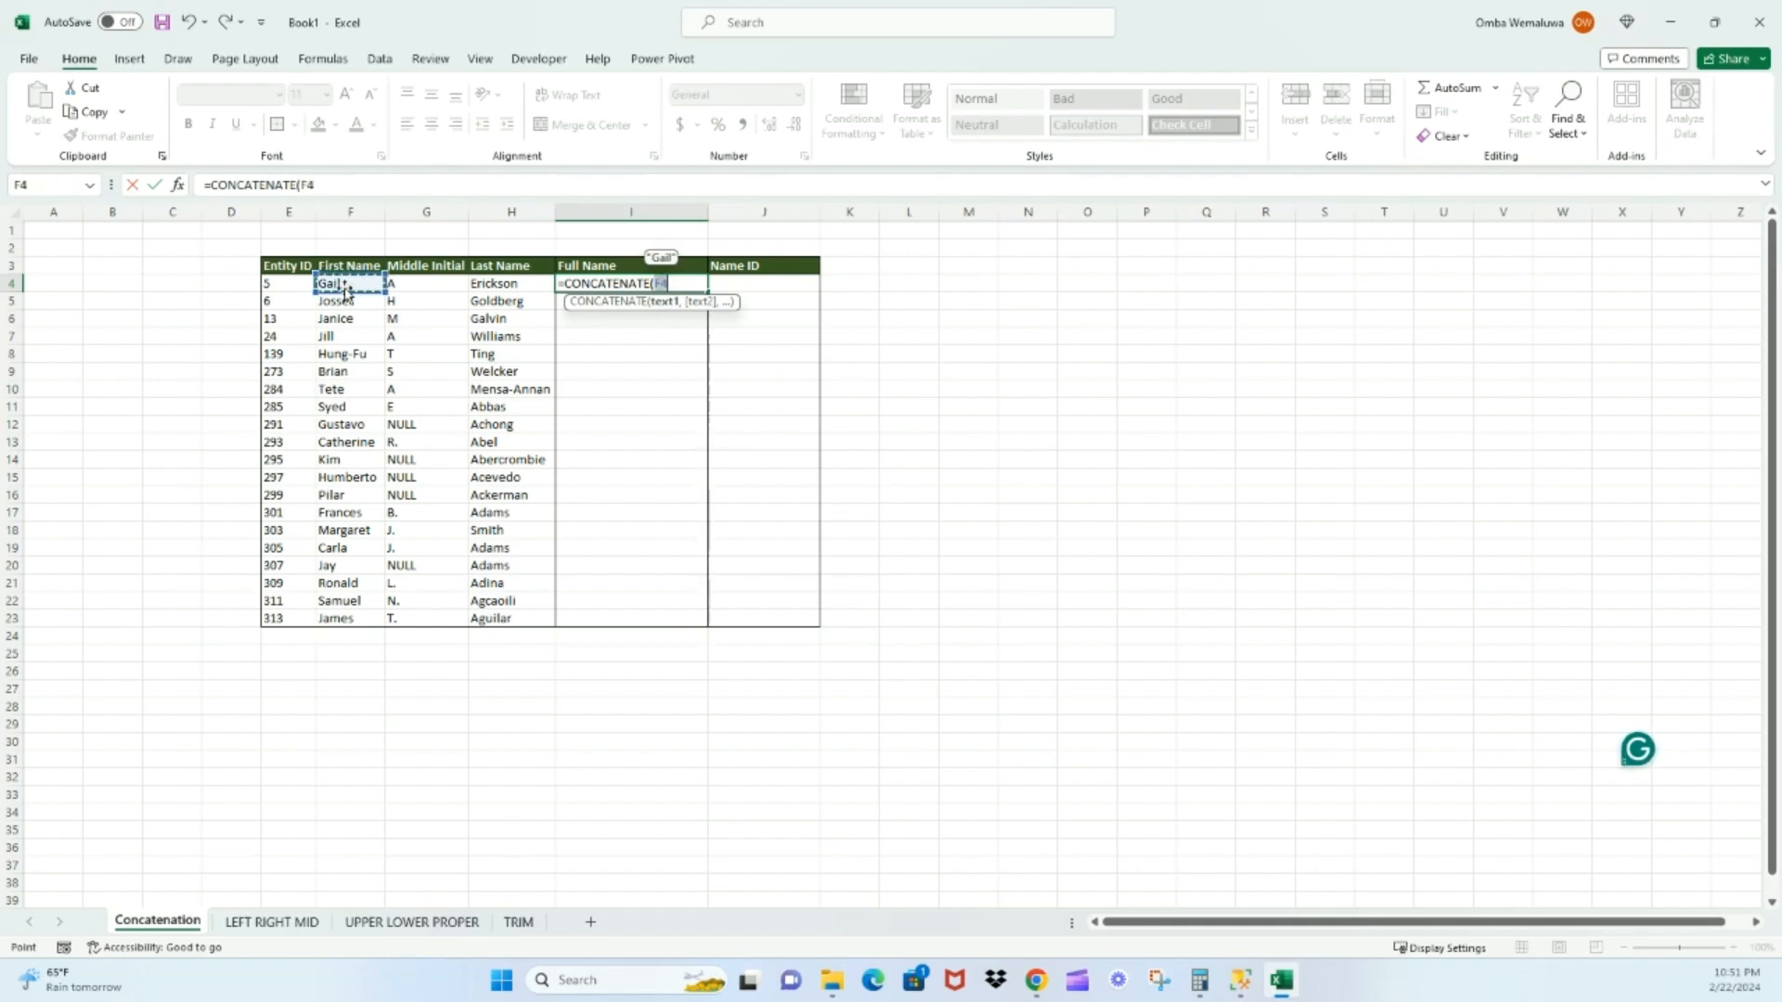
type(",")
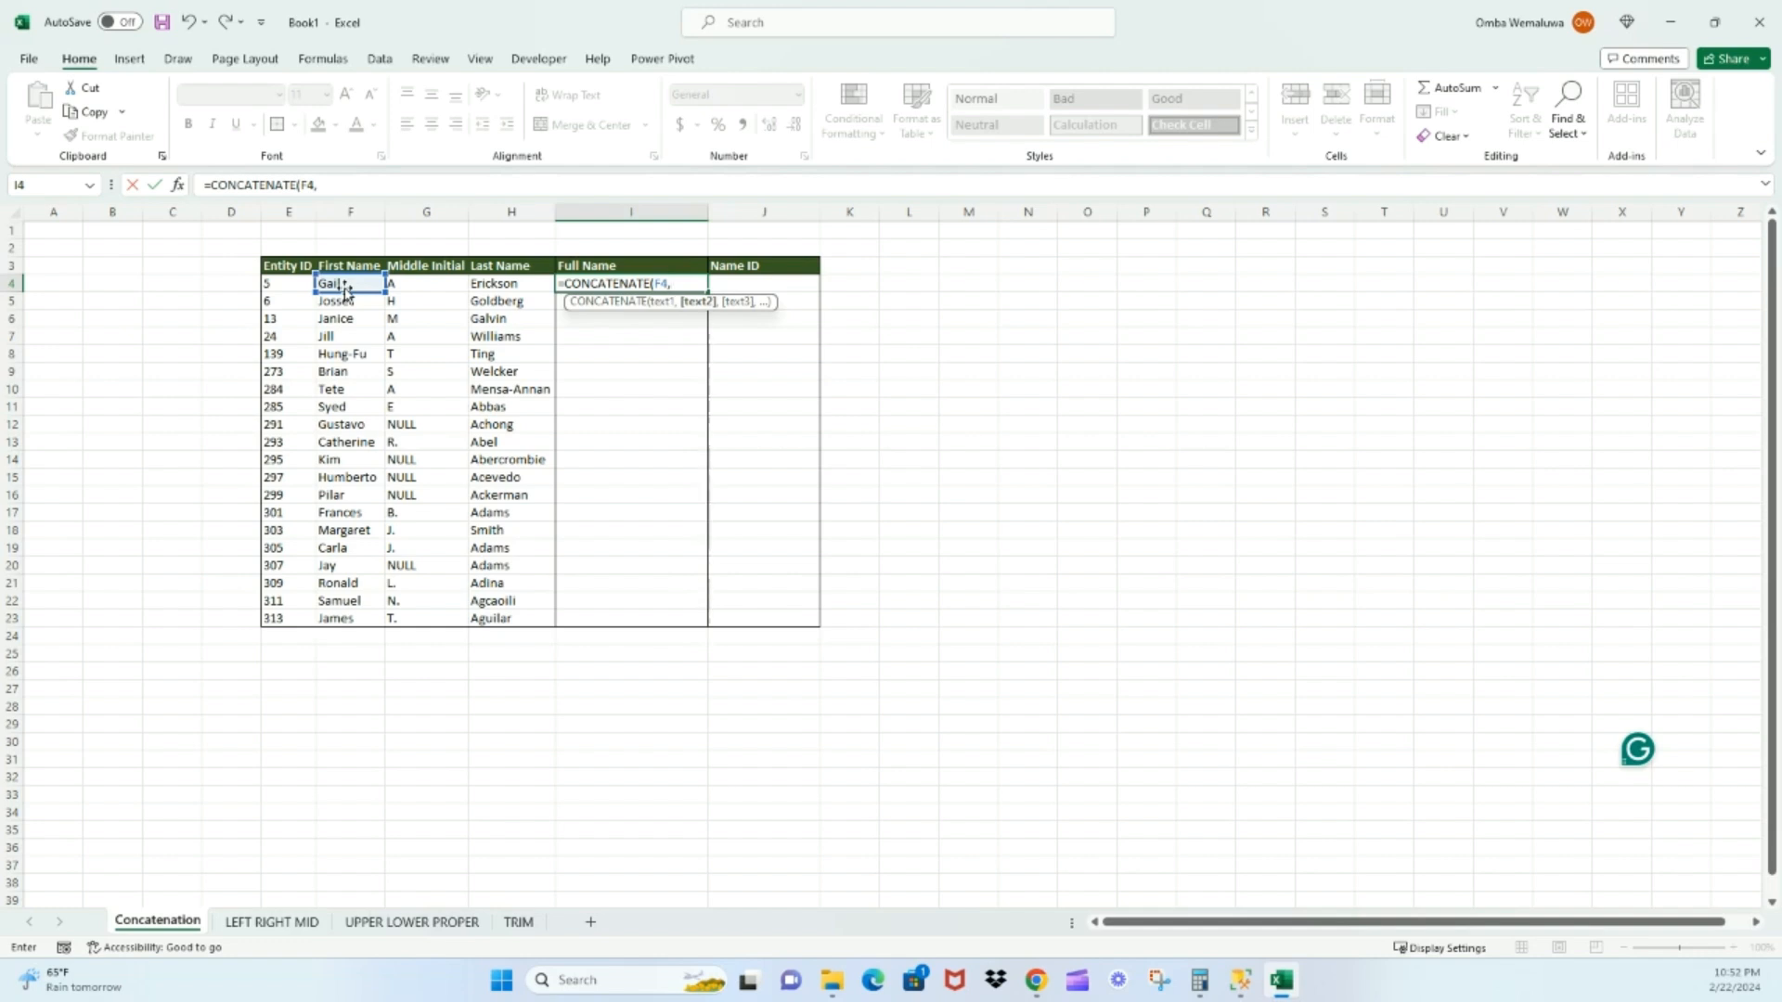
left_click(431, 289)
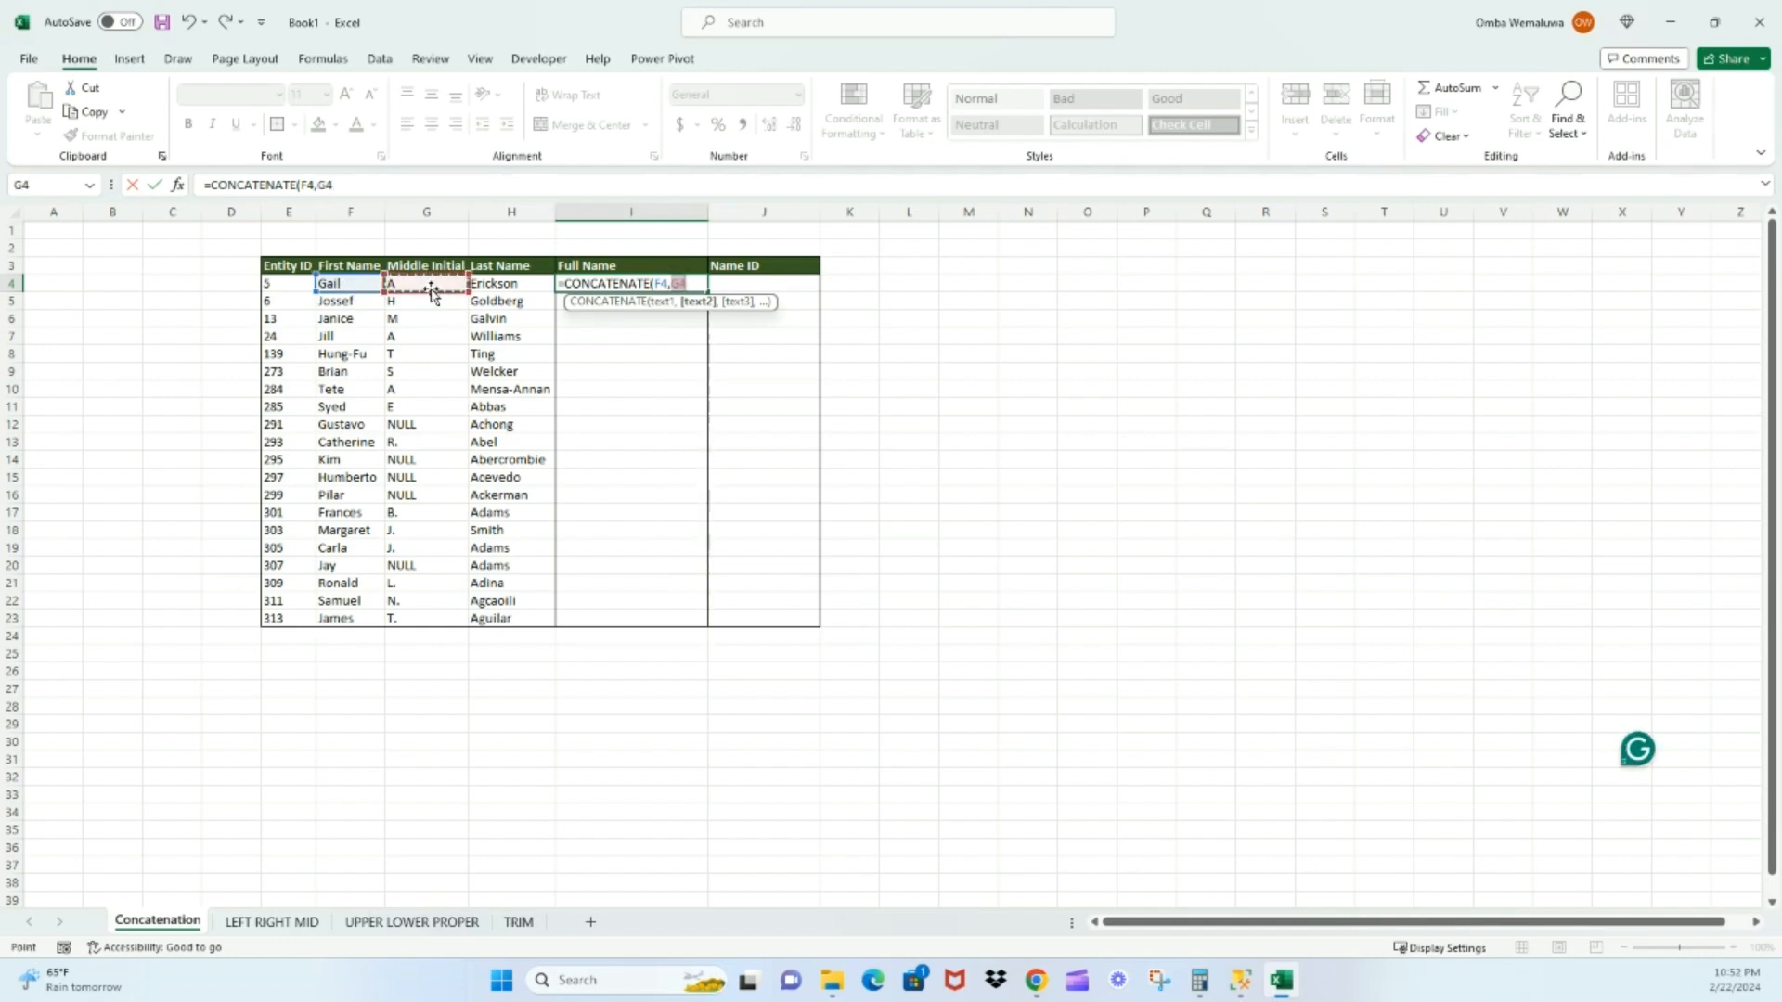
type(",")
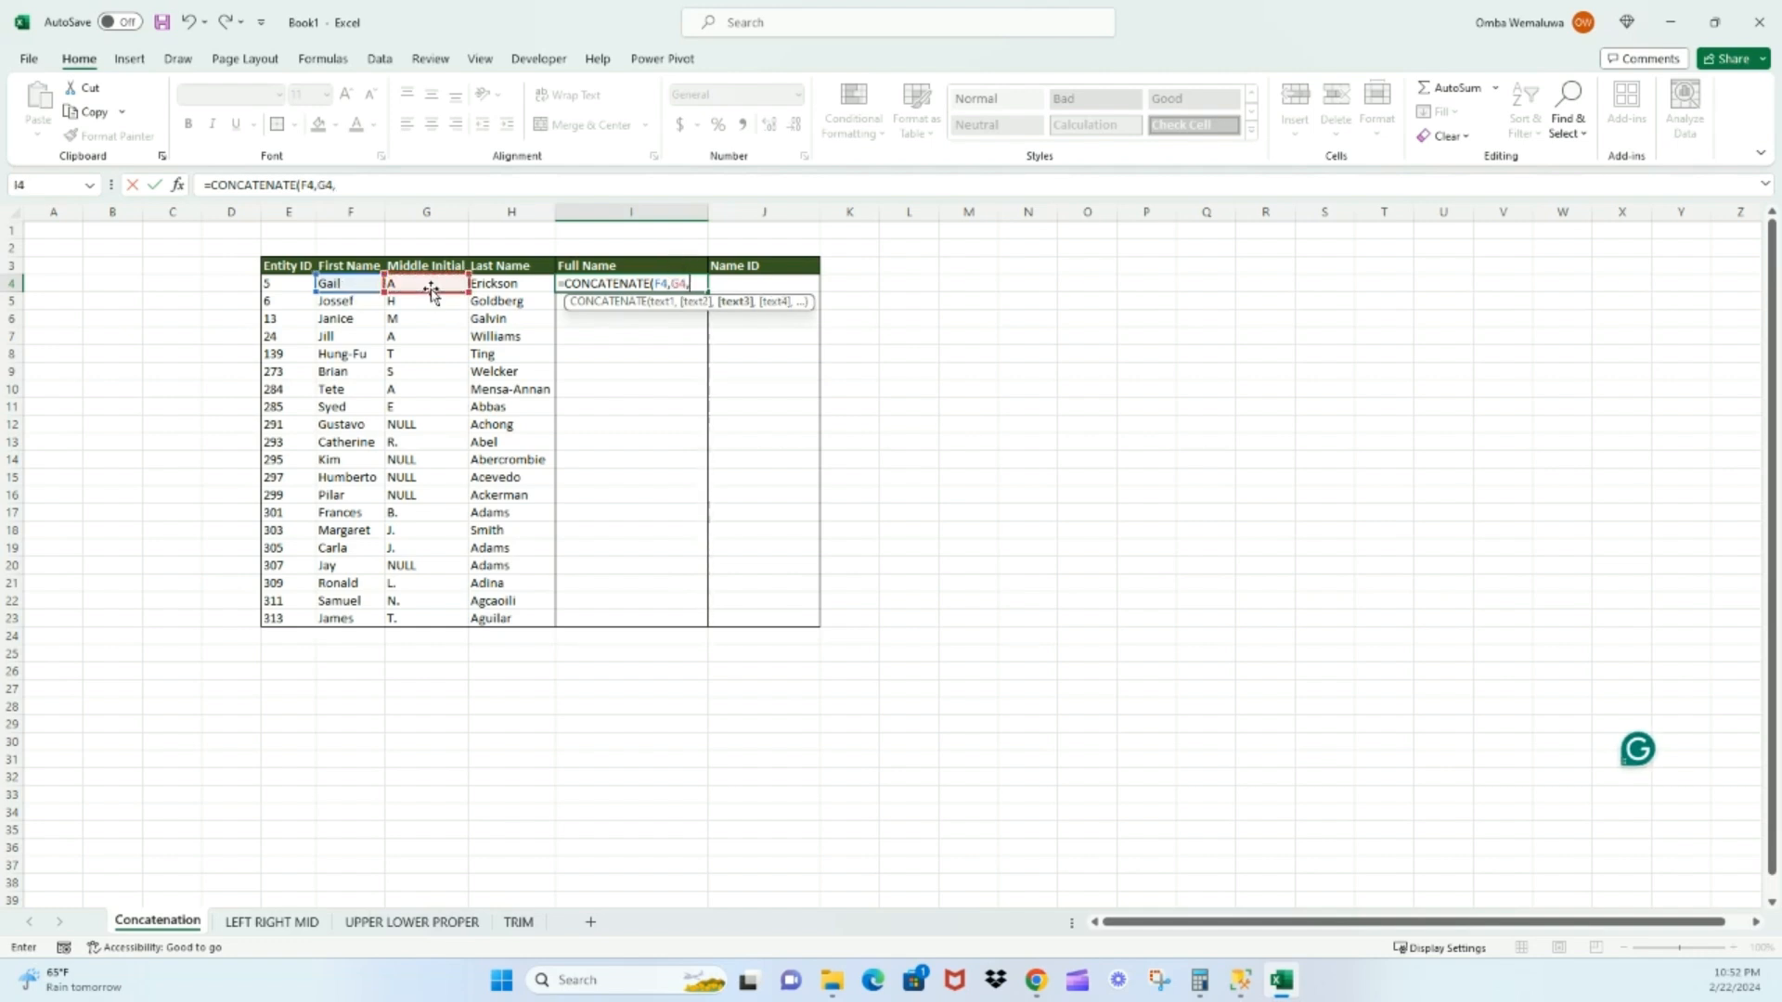
left_click(507, 287)
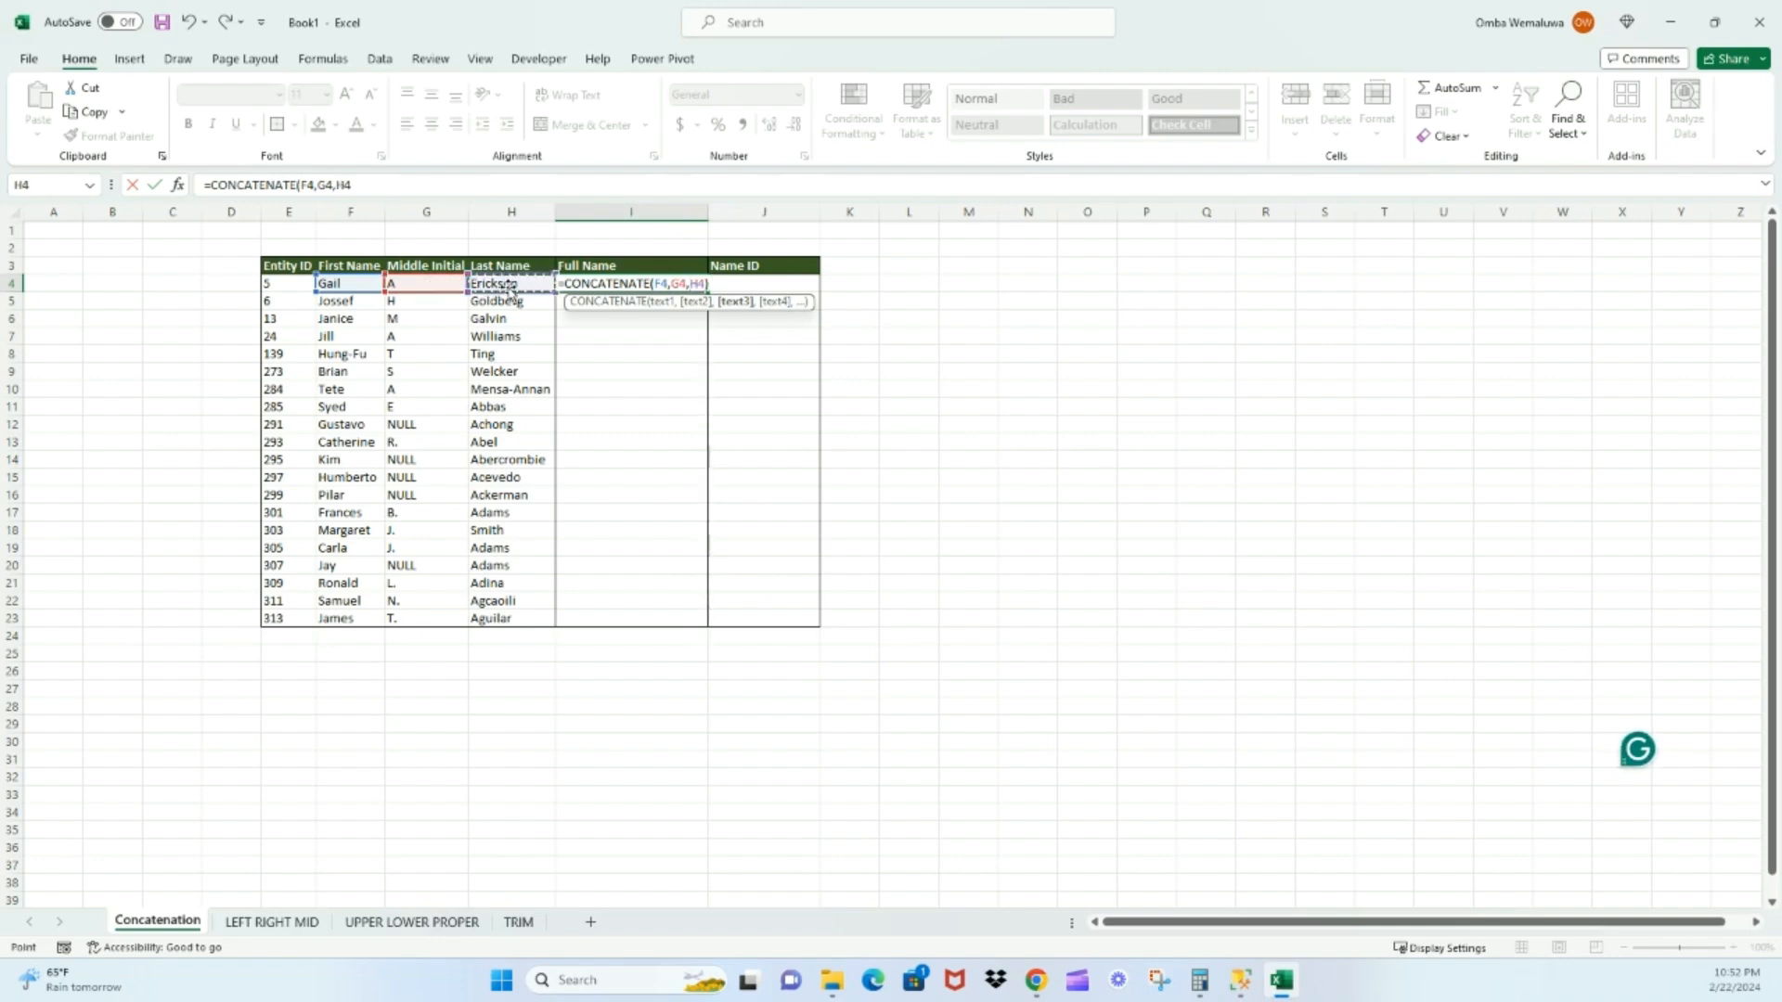
type(")")
key("Return")
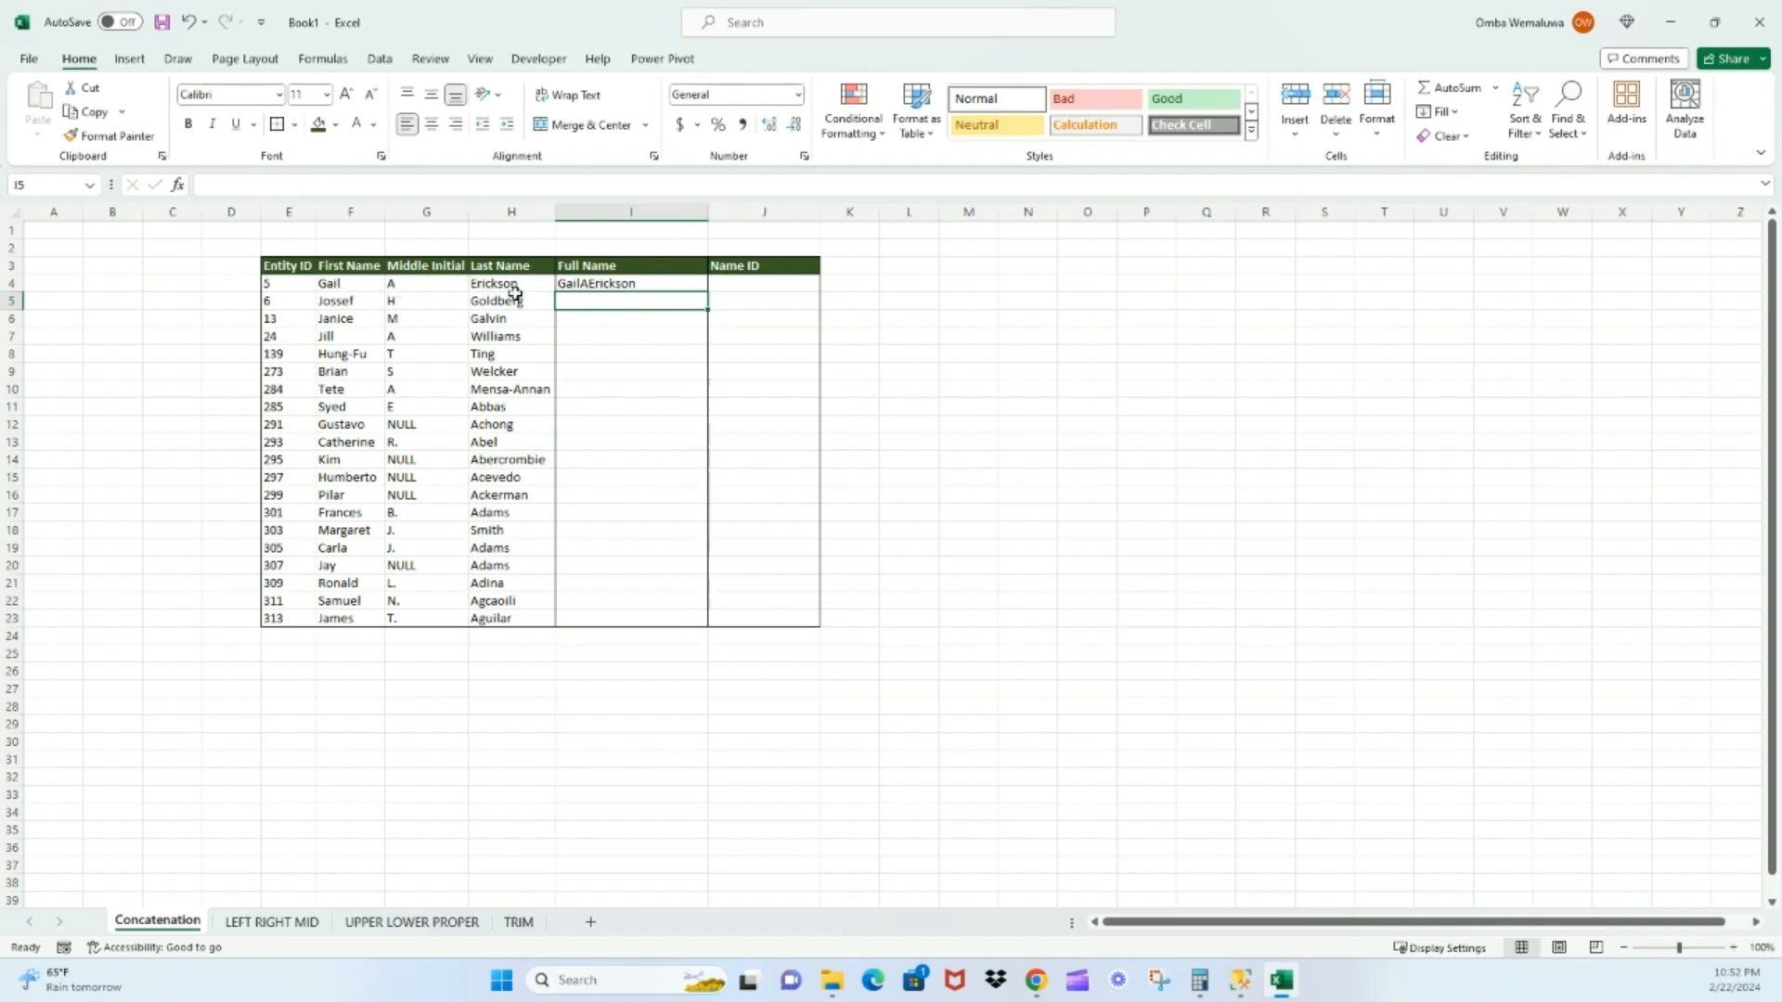
Insert a space argument " " between F4 and G4 in the CONCATENATE formula of cell I4
left_click(602, 286)
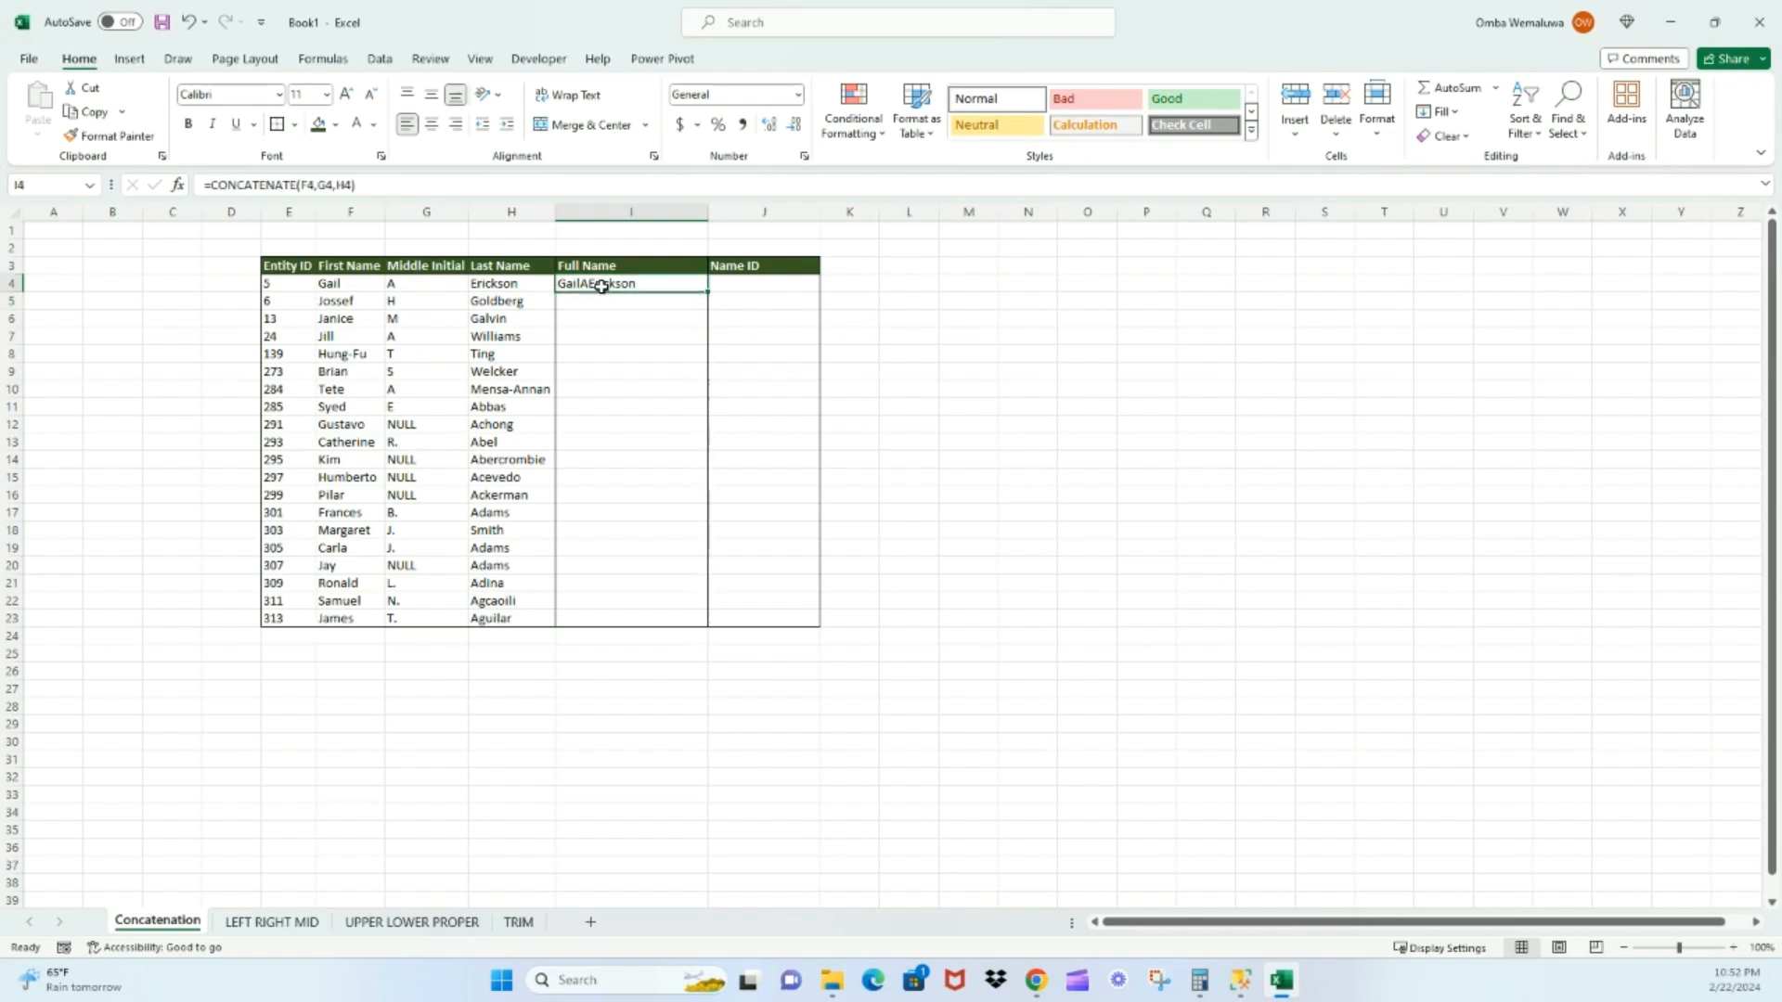
double_click(601, 287)
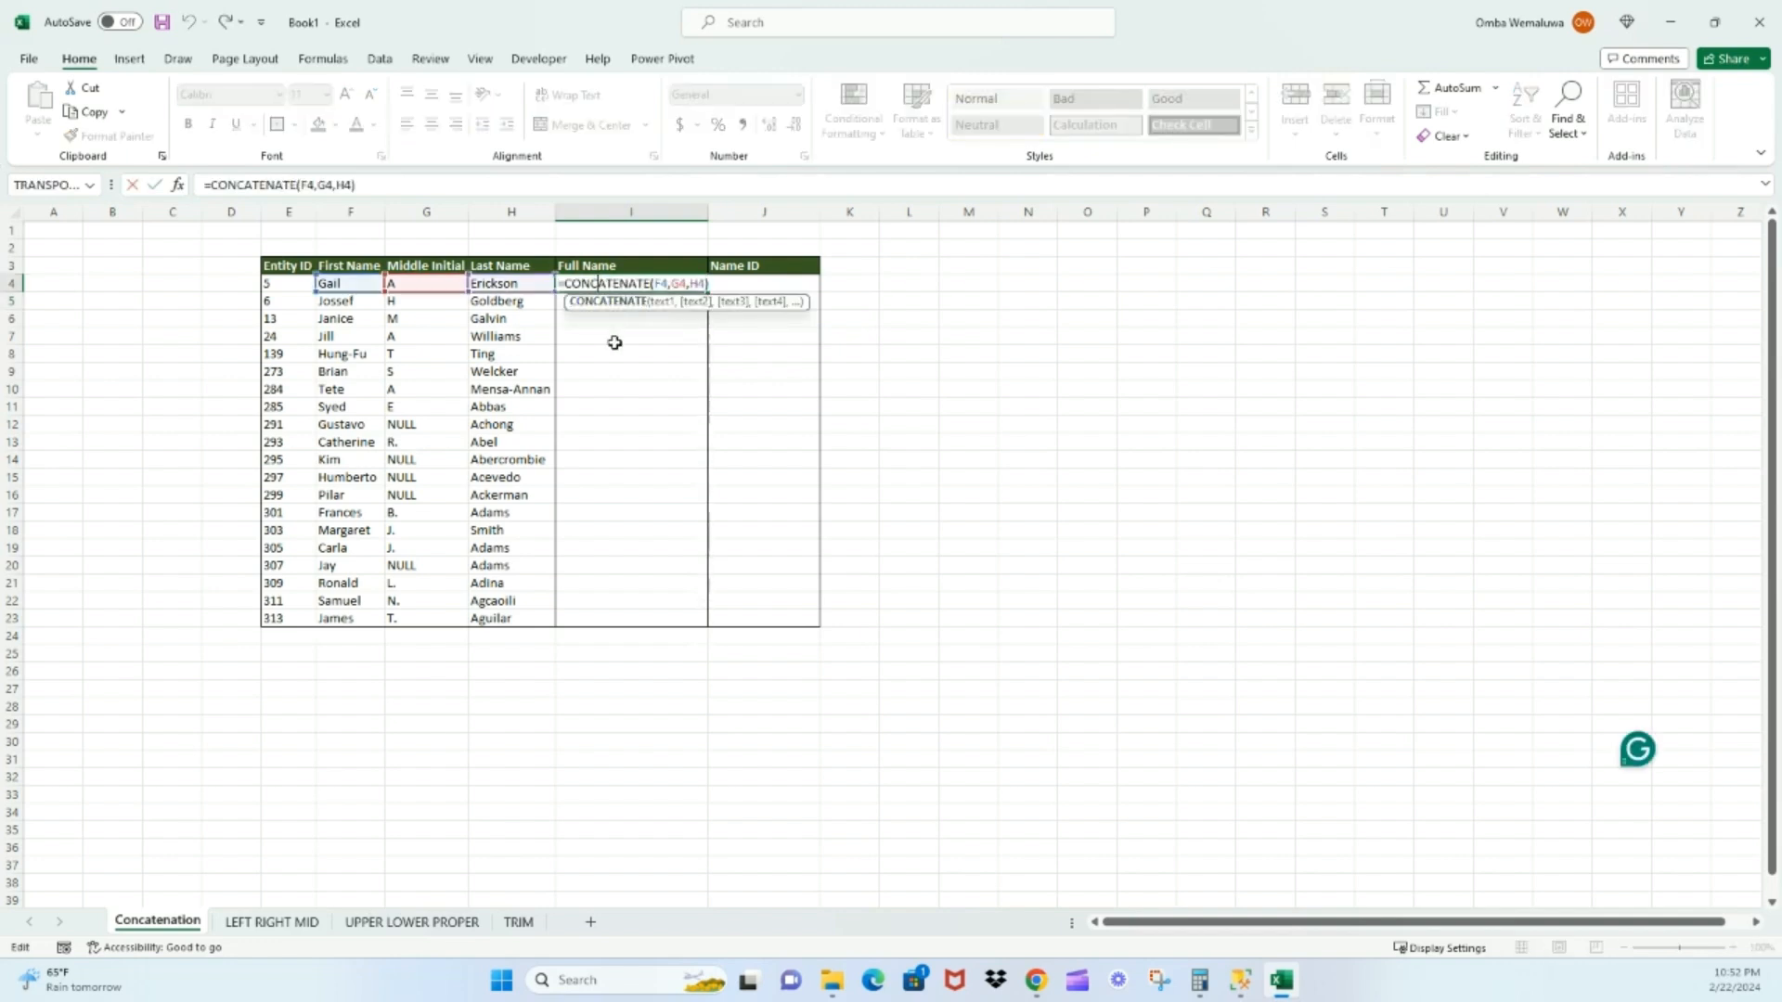
left_click(670, 283)
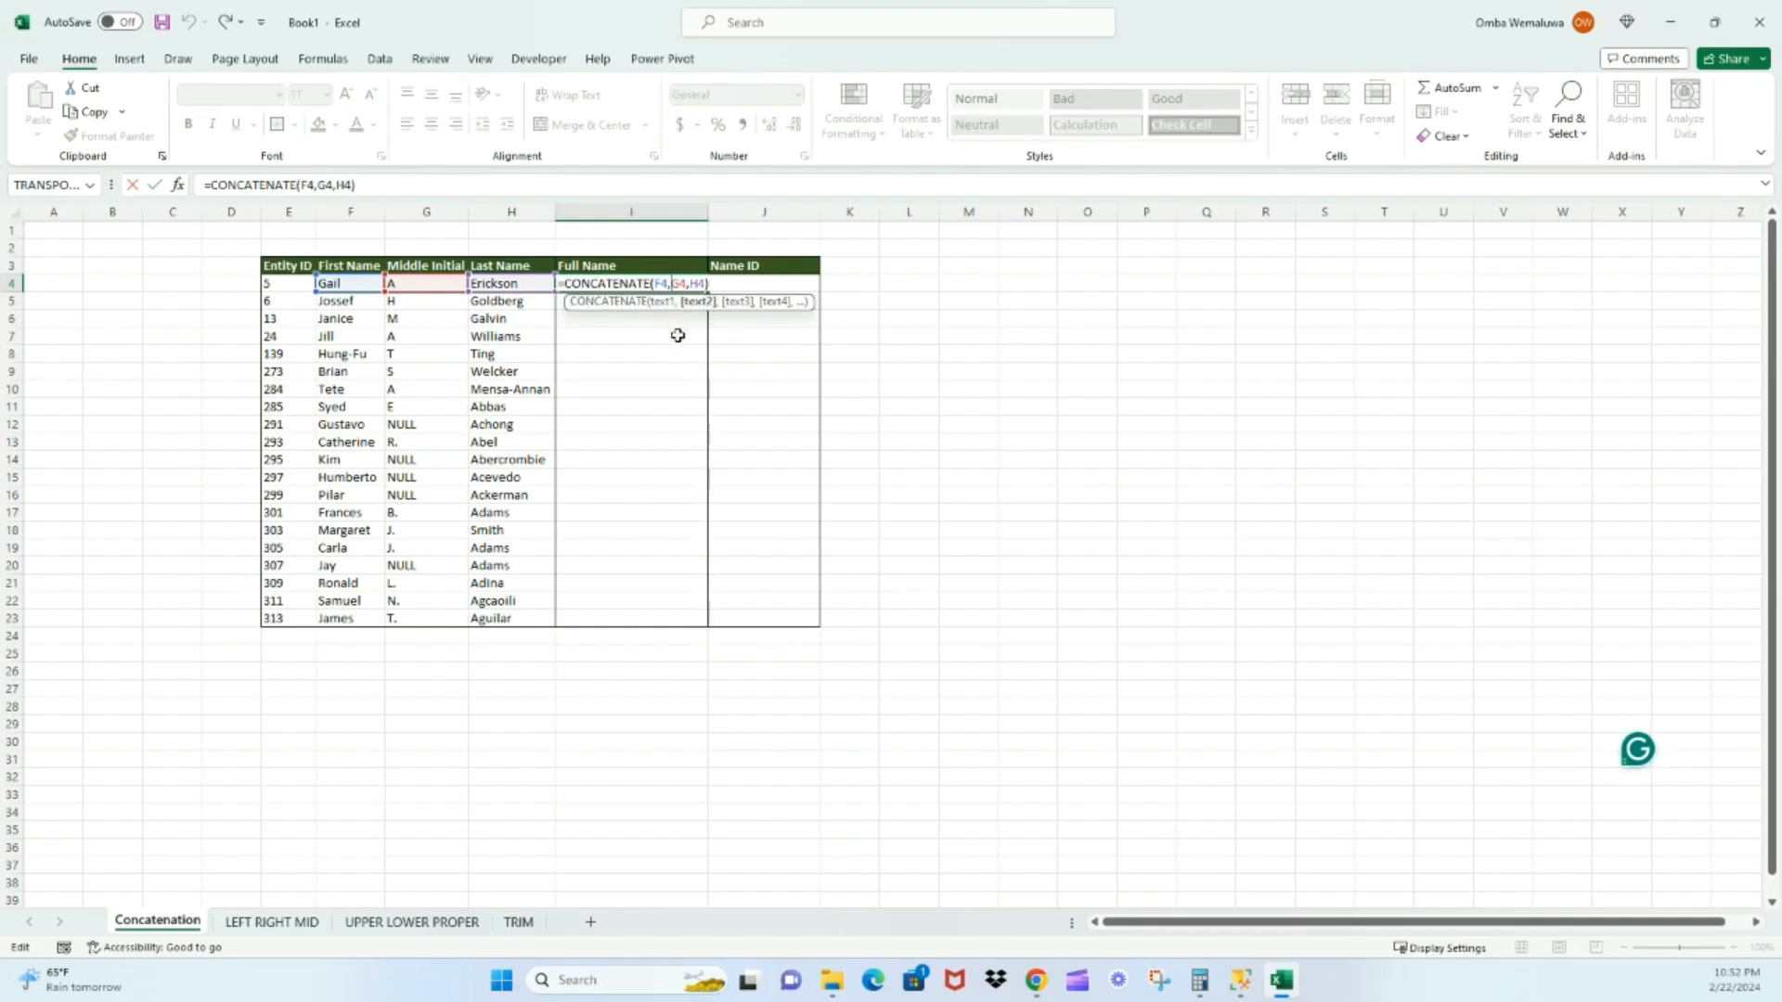
type("\"")
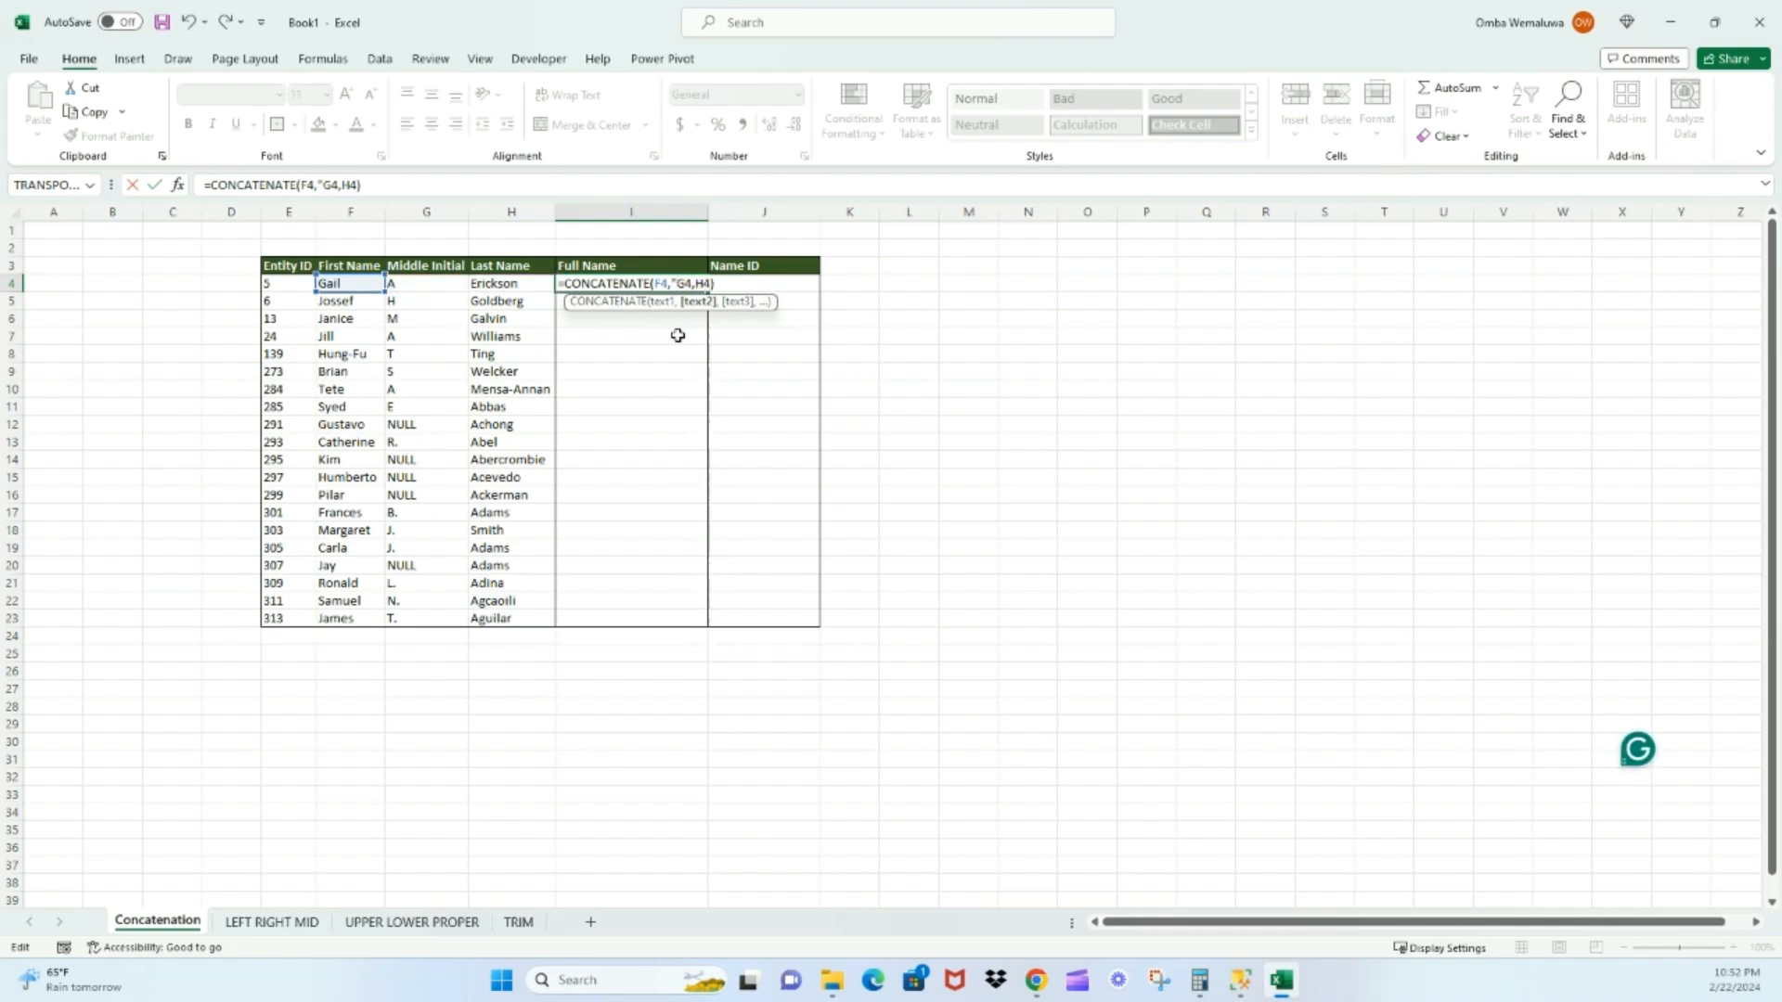
type(" \"")
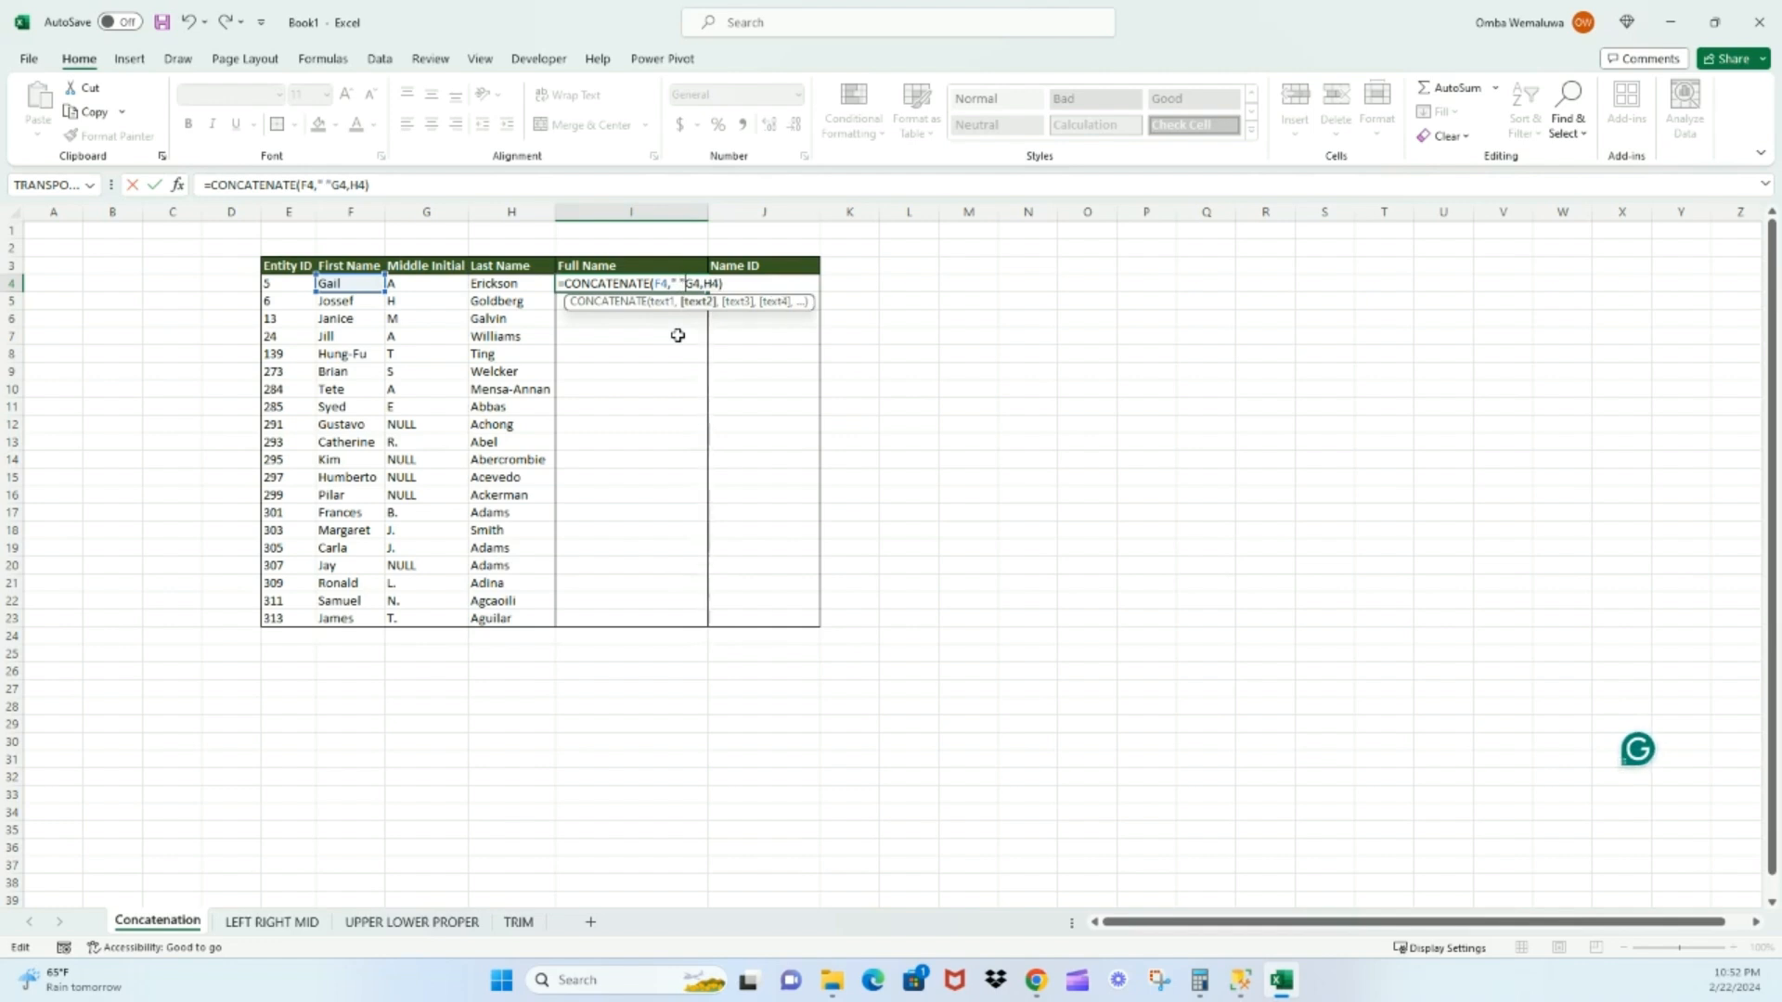
type(",")
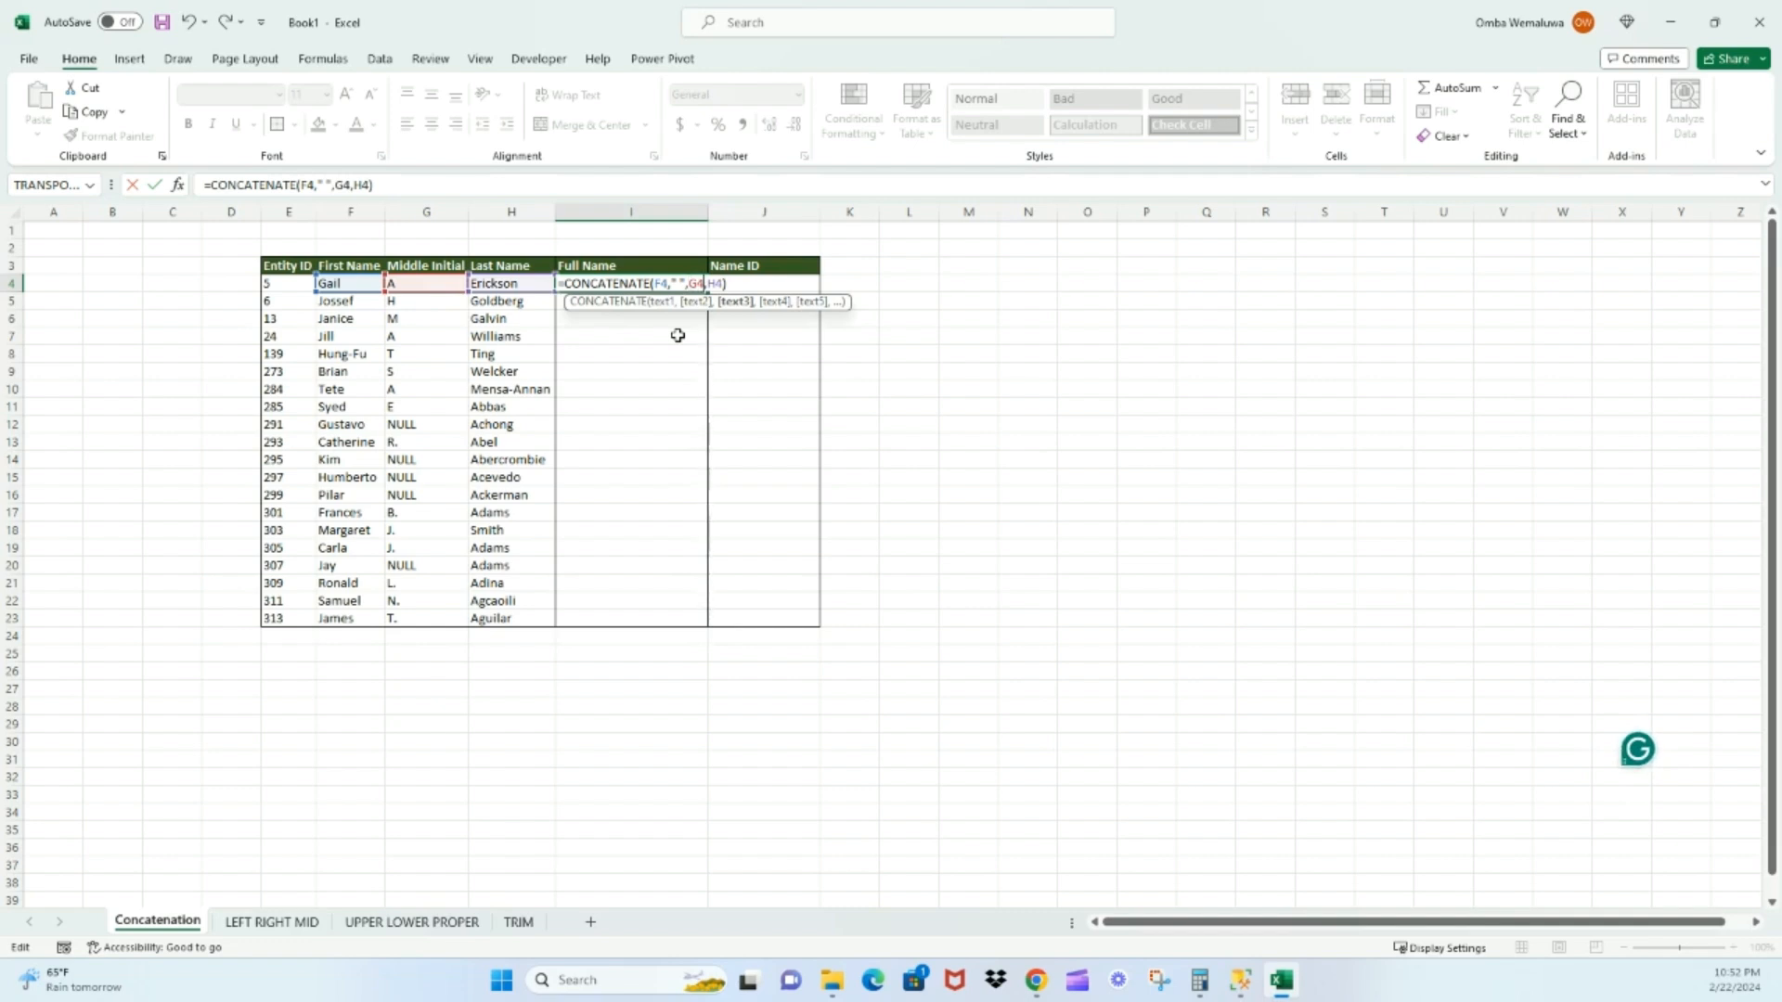
Complete the I4 formula as =CONCATENATE(F4," ",G4," ",H4) and fill it down the Full Name column to I23
key("Right")
type("\"")
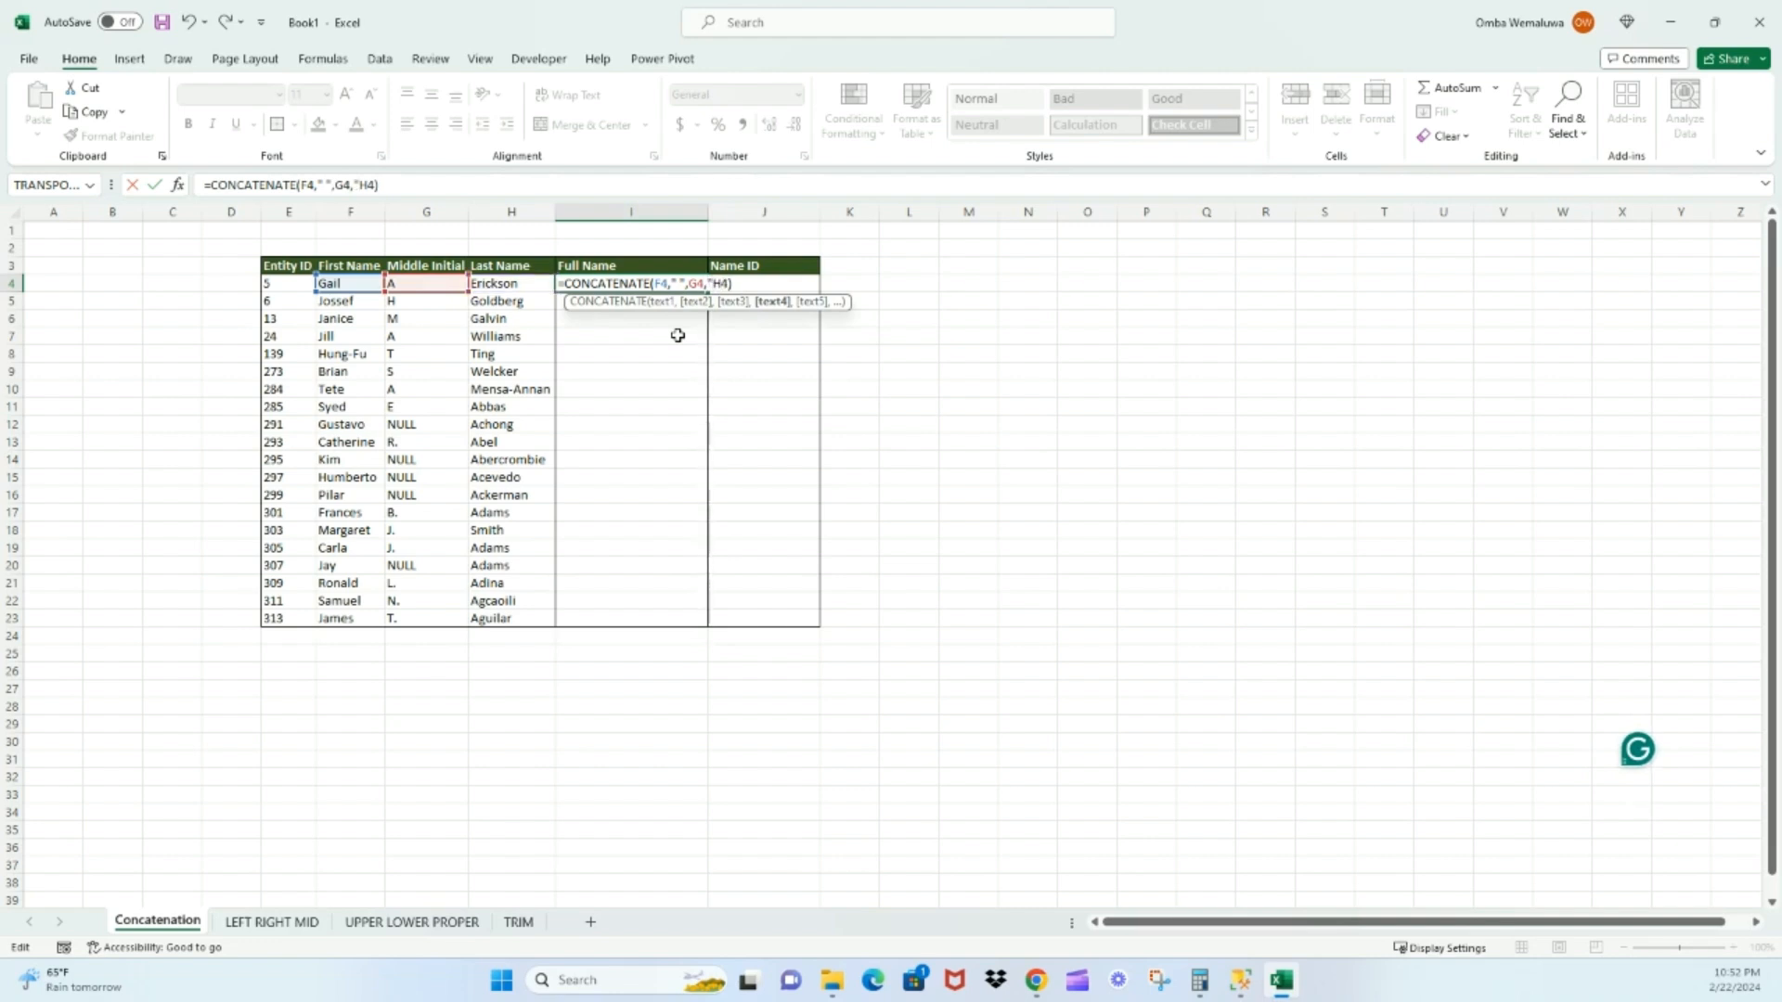
type(" \"")
key("Return")
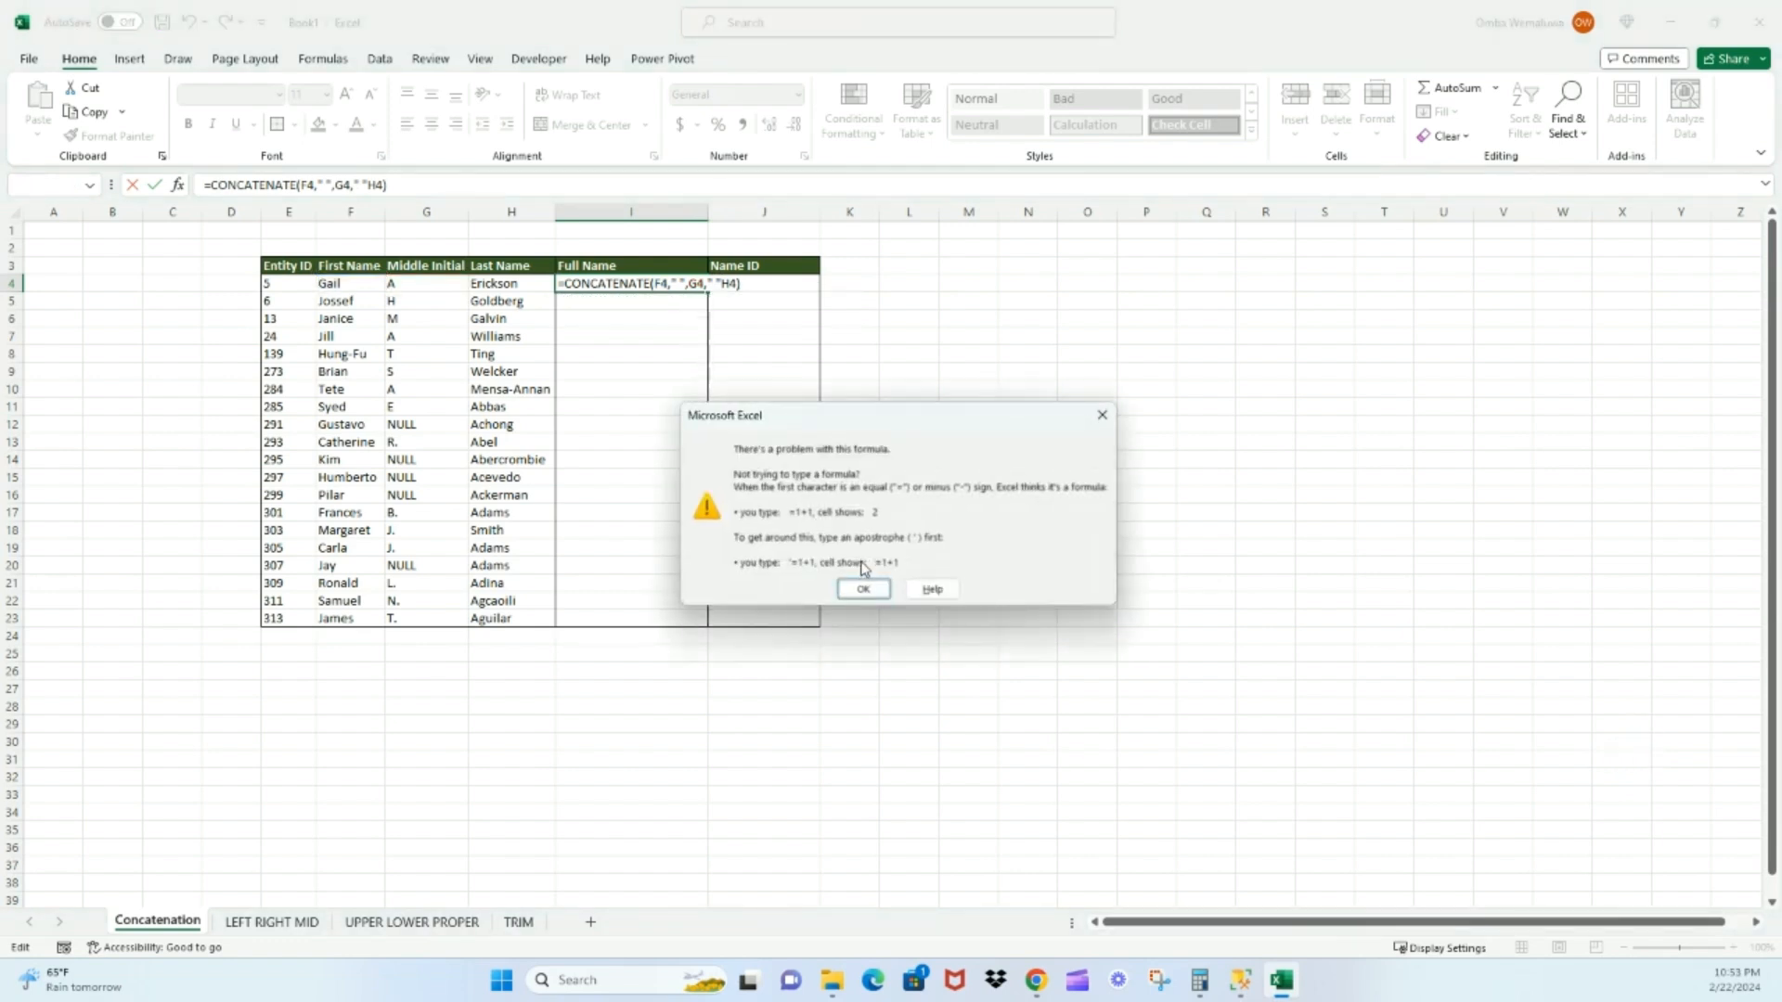
left_click(863, 589)
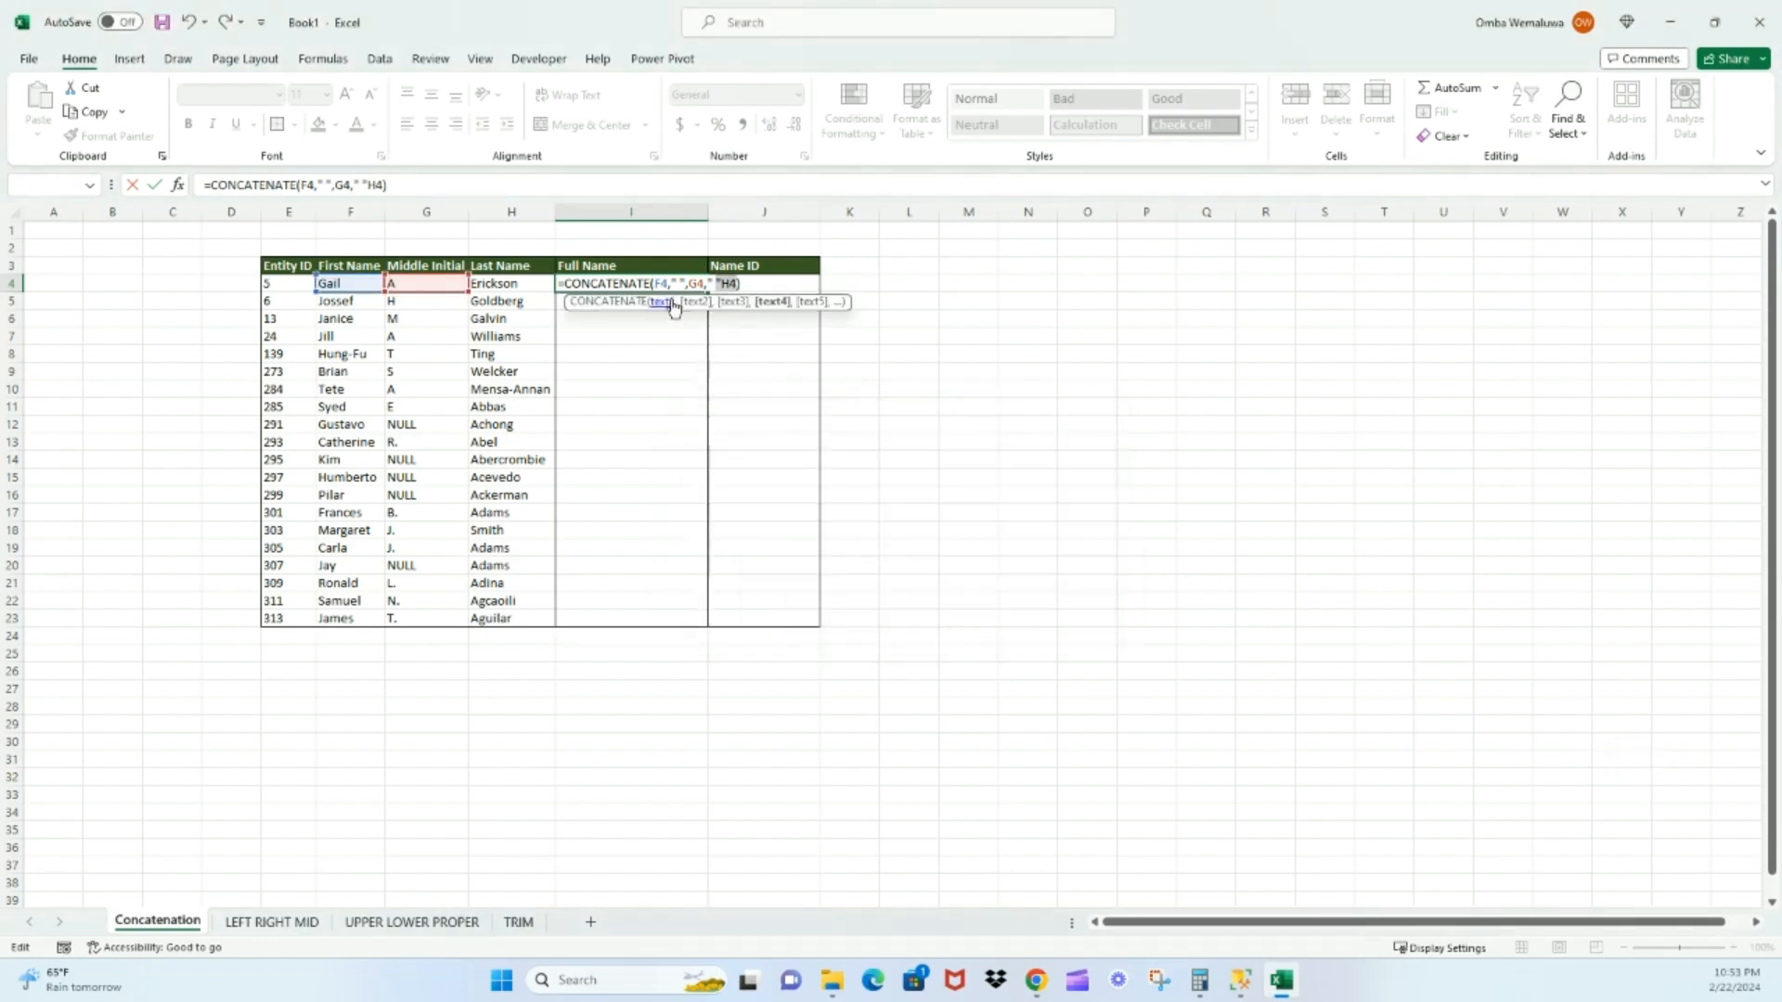
left_click(718, 283)
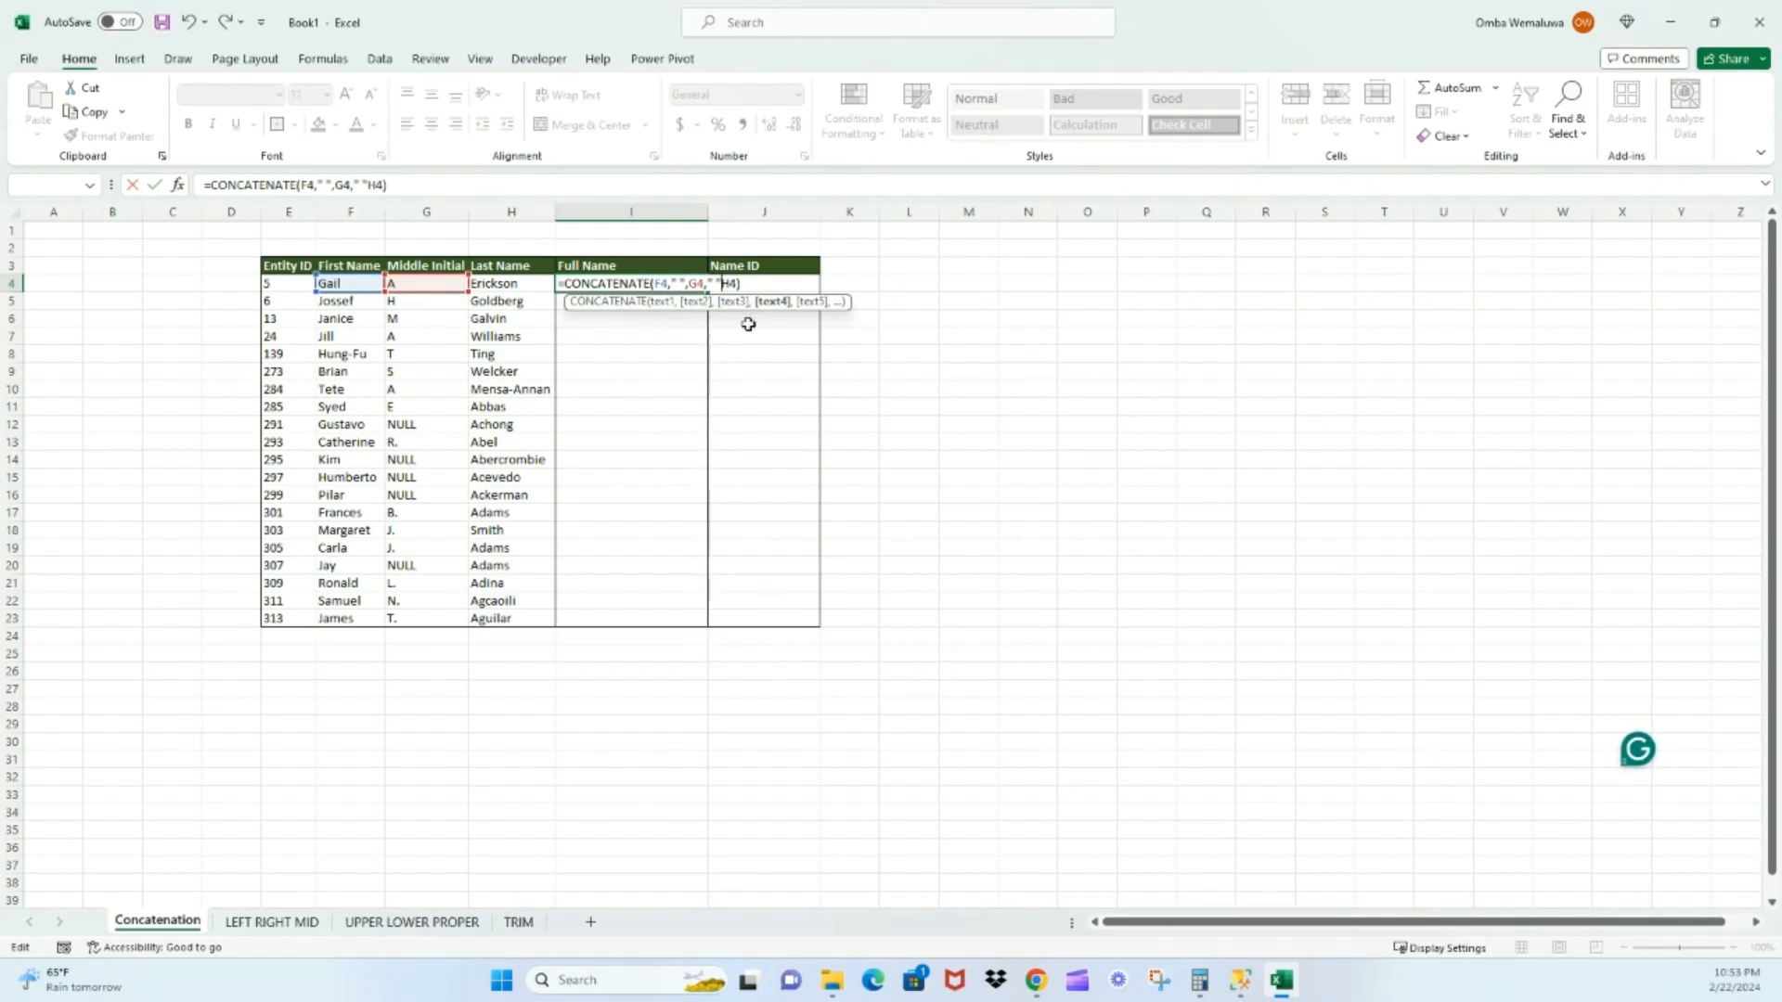
type(",")
key("Return")
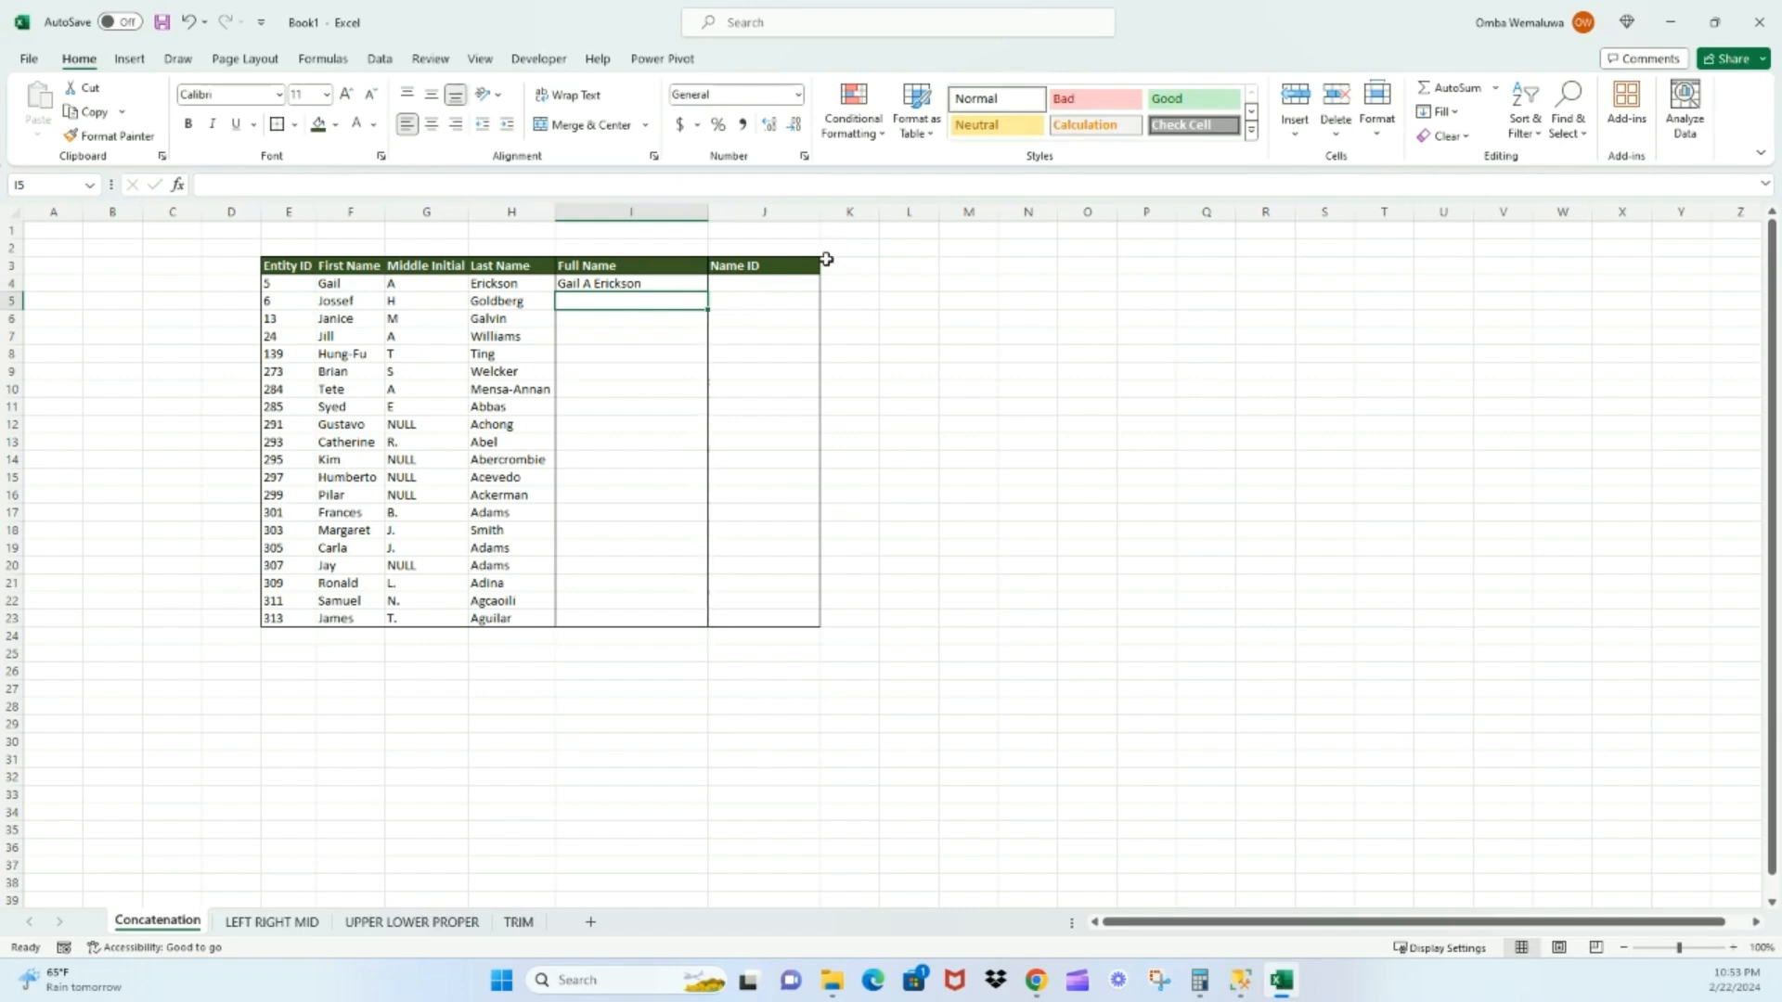
left_click(647, 286)
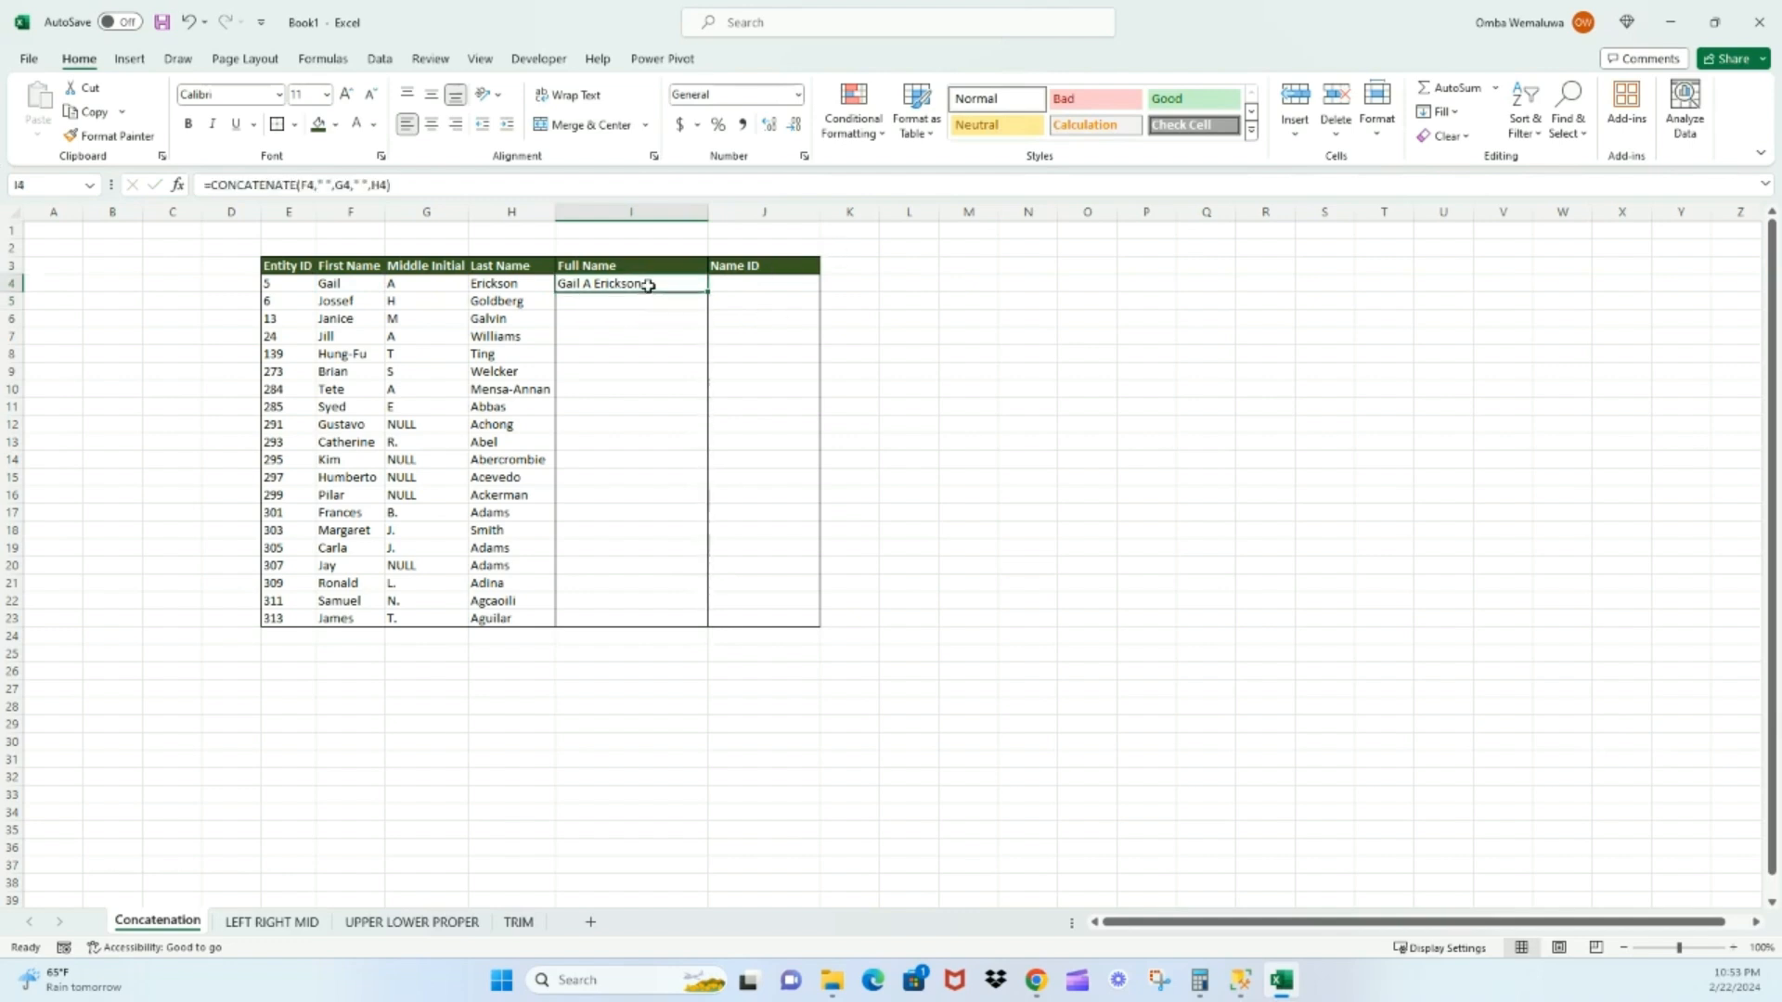
left_click_drag(709, 290, 697, 626)
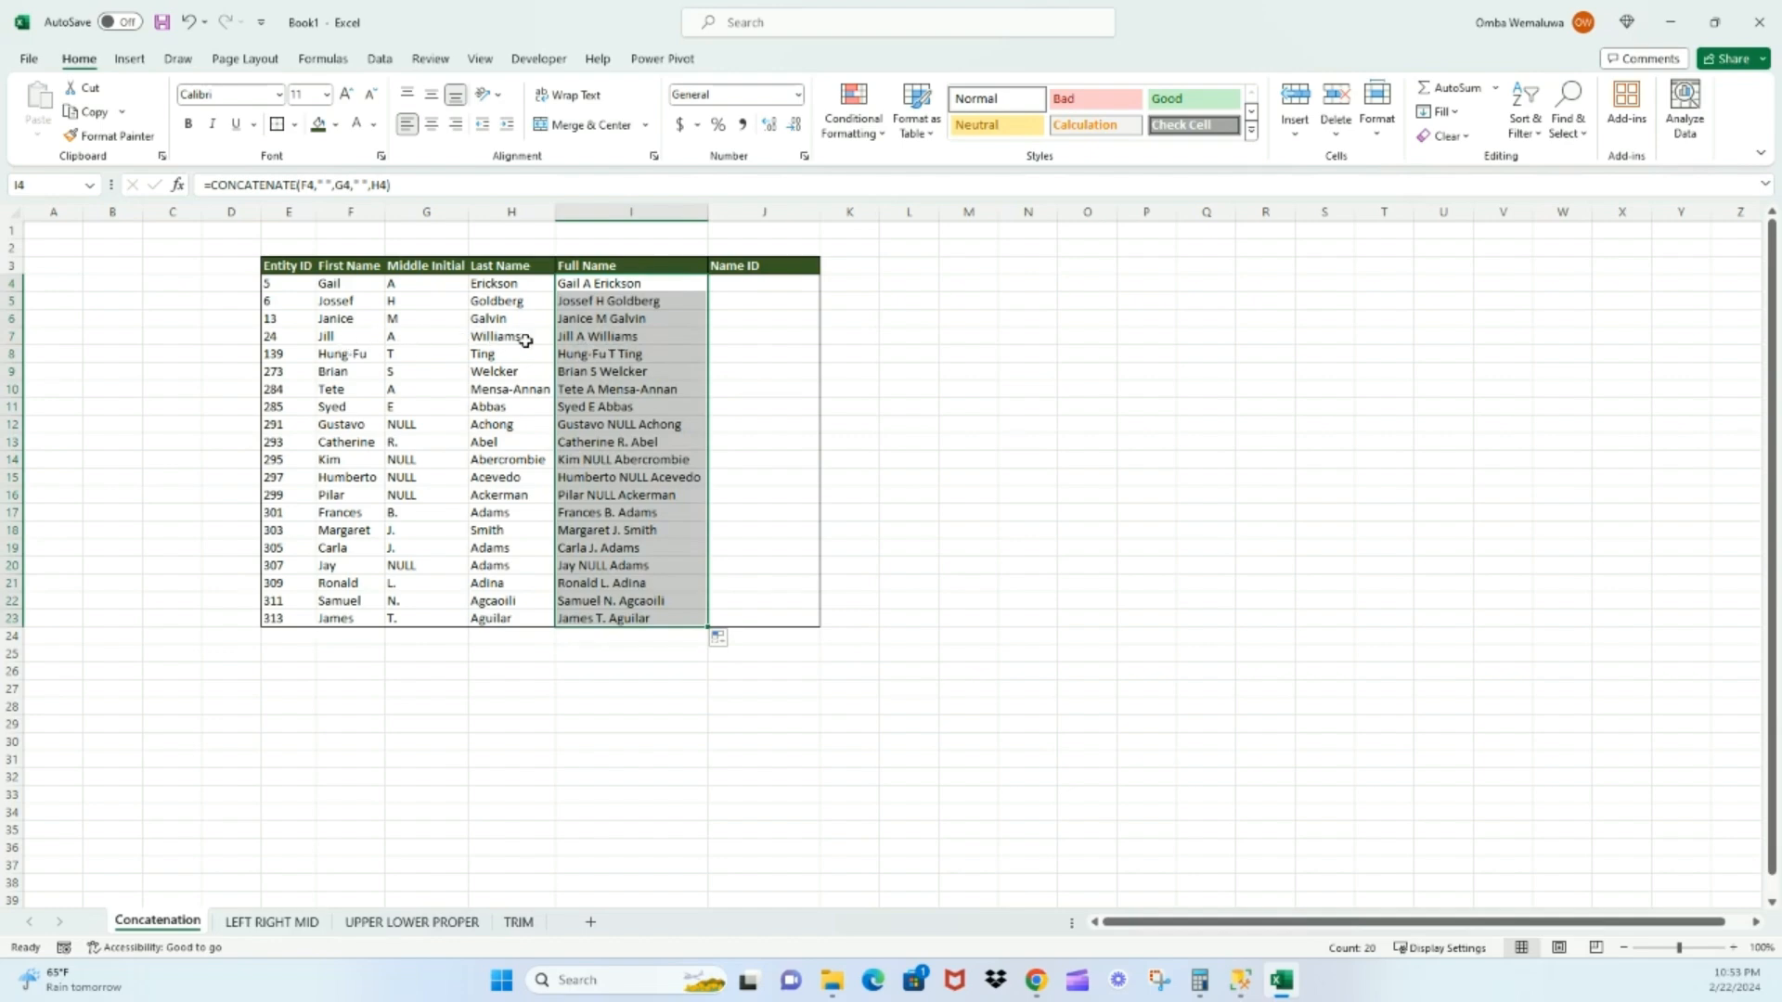
Enter =CONCATENATE(E4,"-",H4) in cell J4 and fill it down the Name ID column to J23
left_click(749, 284)
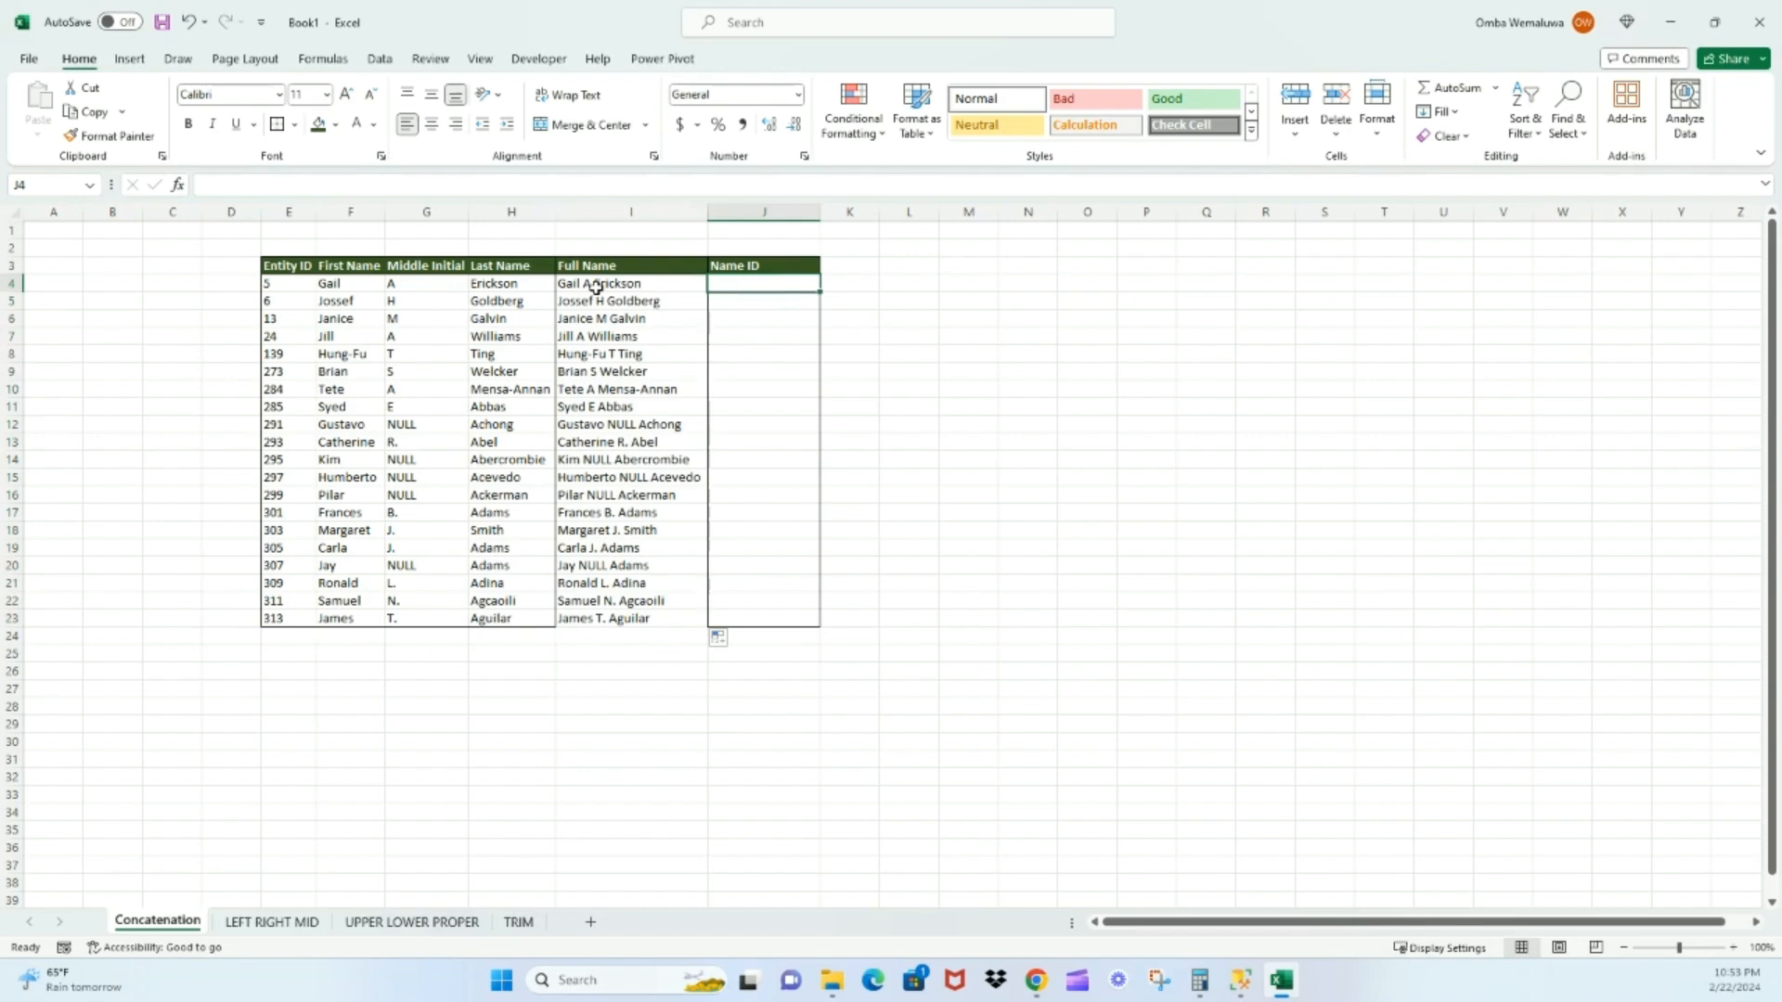
double_click(734, 283)
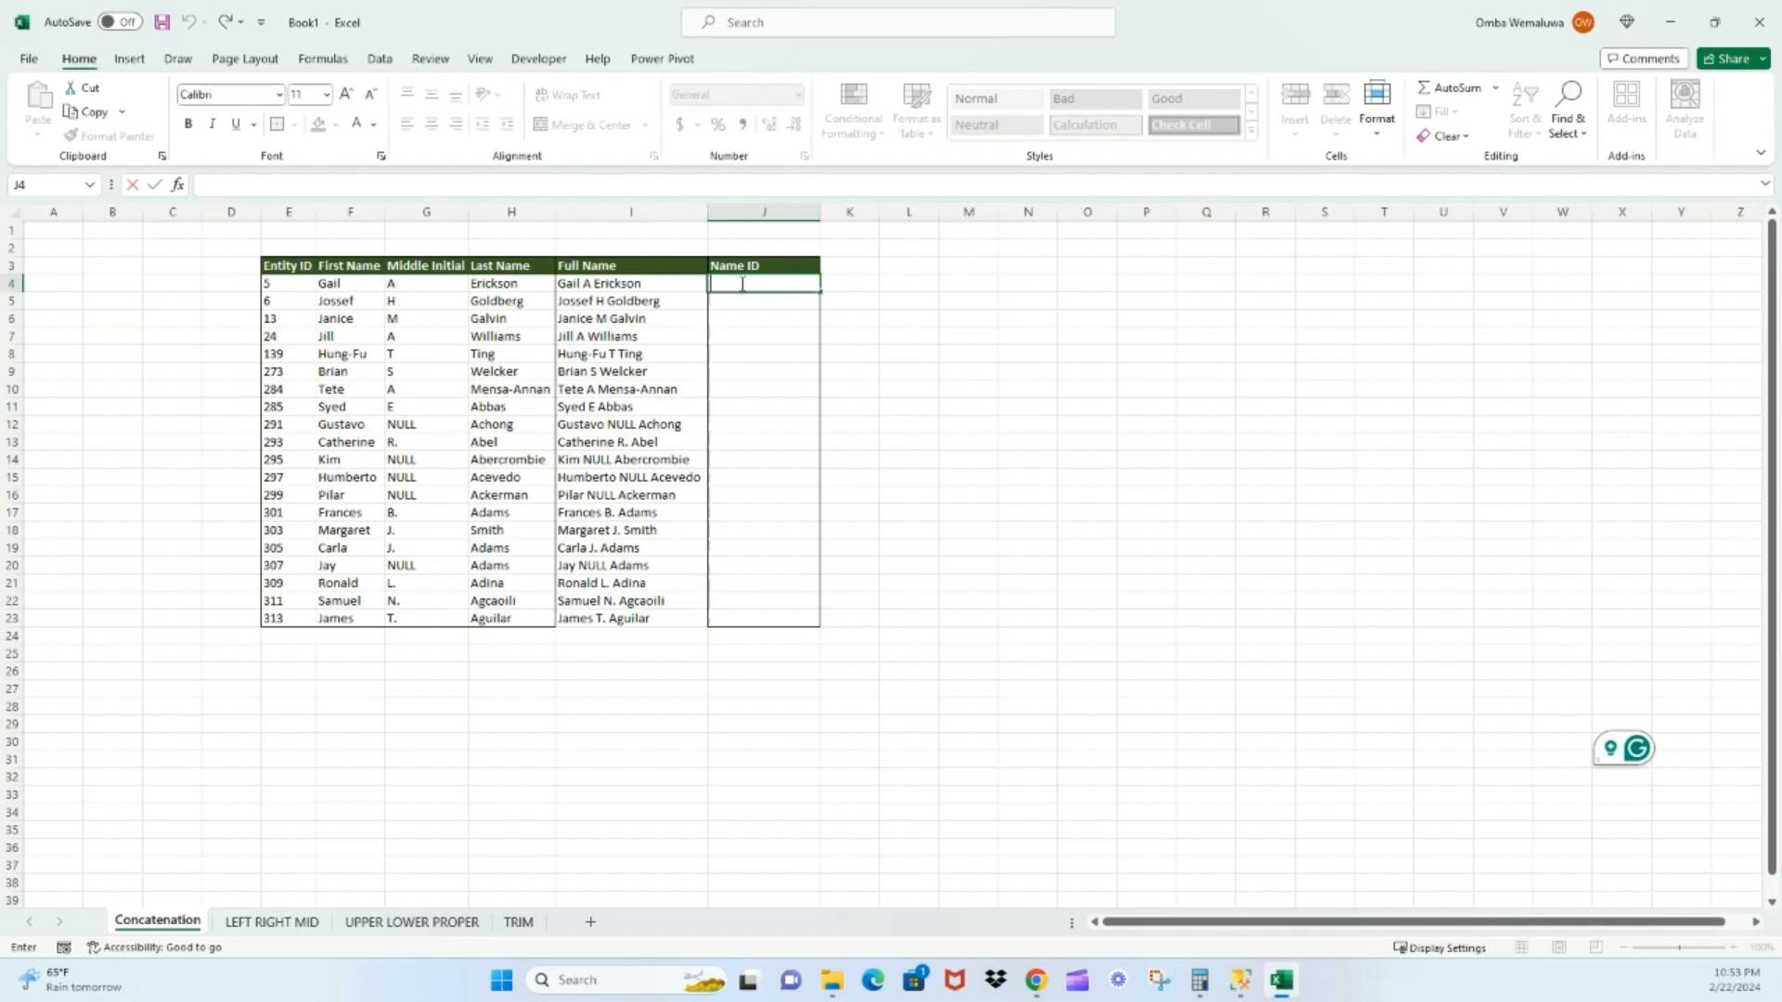
type("=")
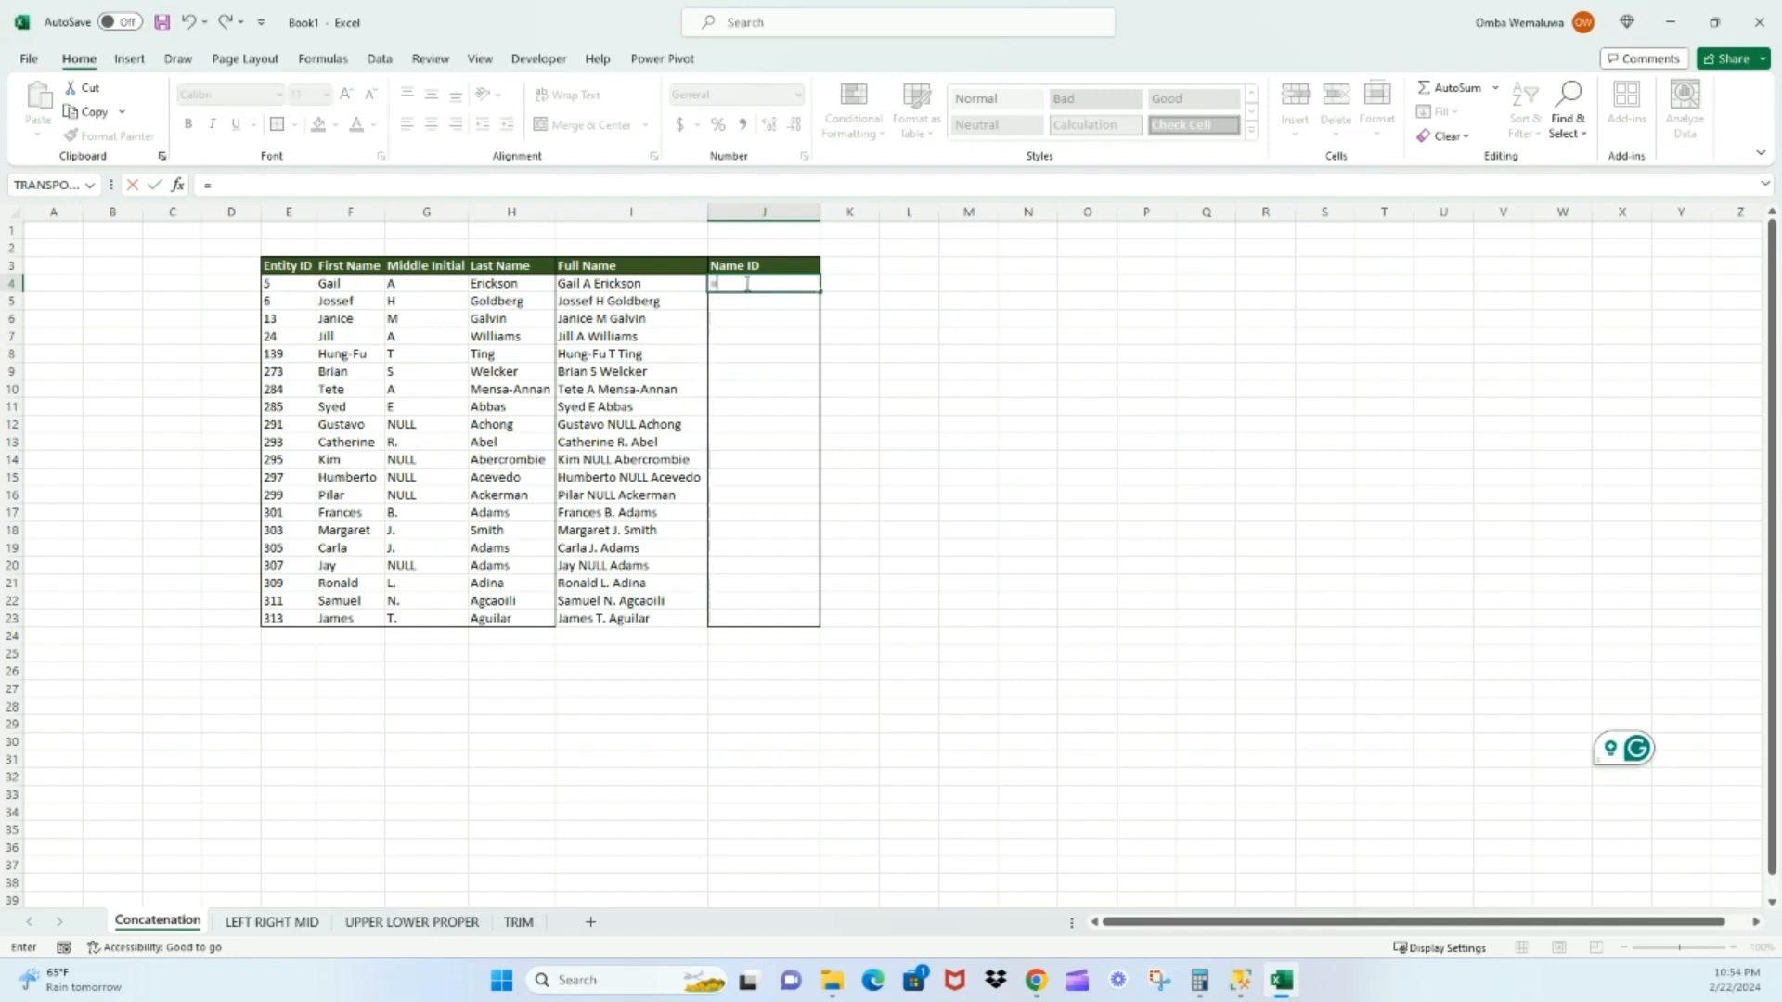
type("CONCATENATE(")
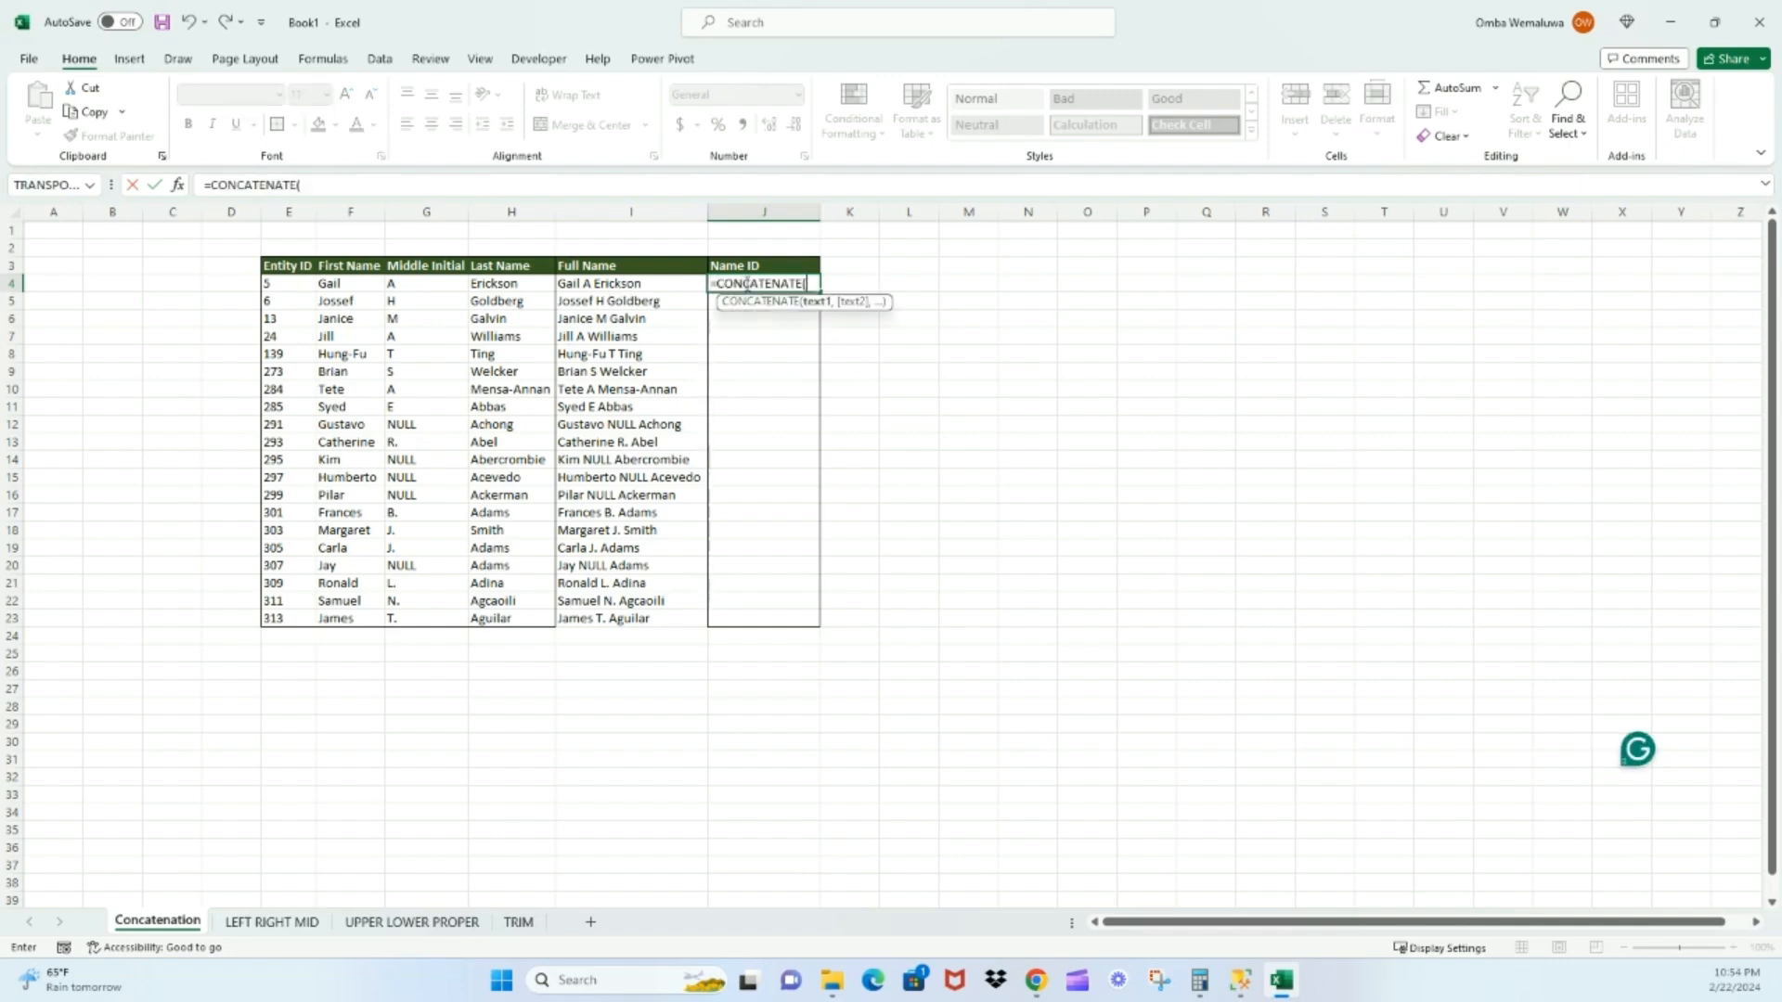
left_click(294, 286)
type(",\"-")
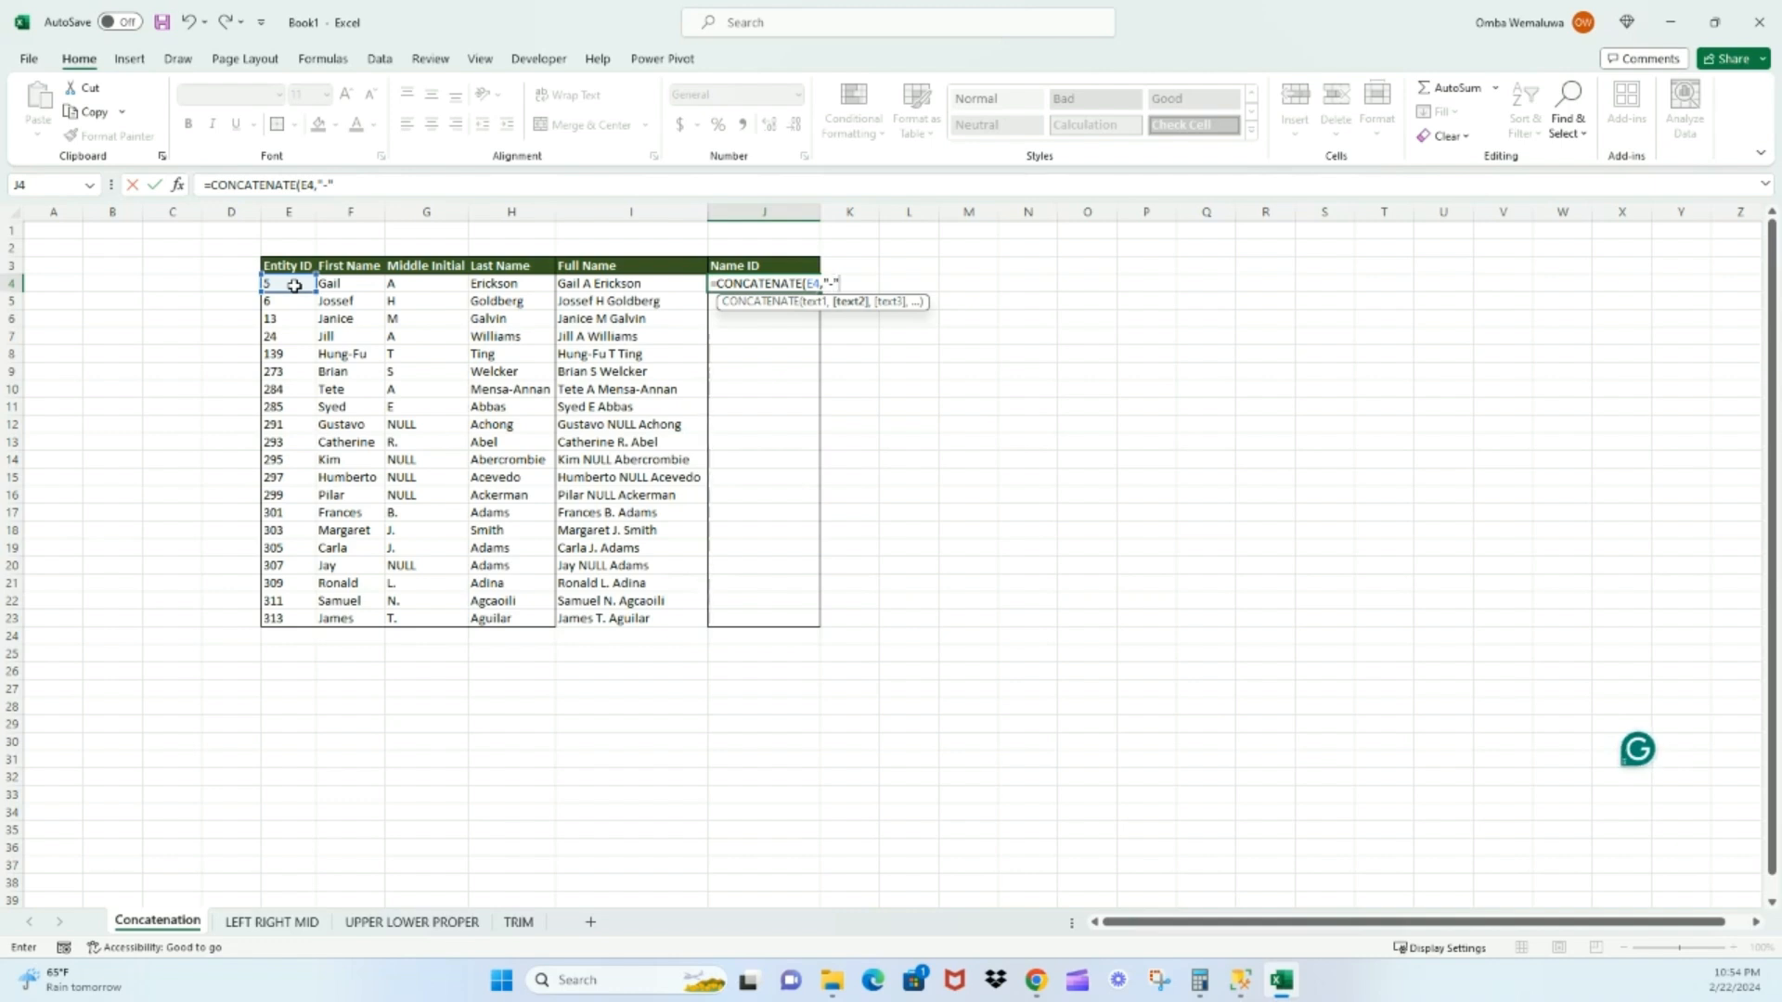
type(",")
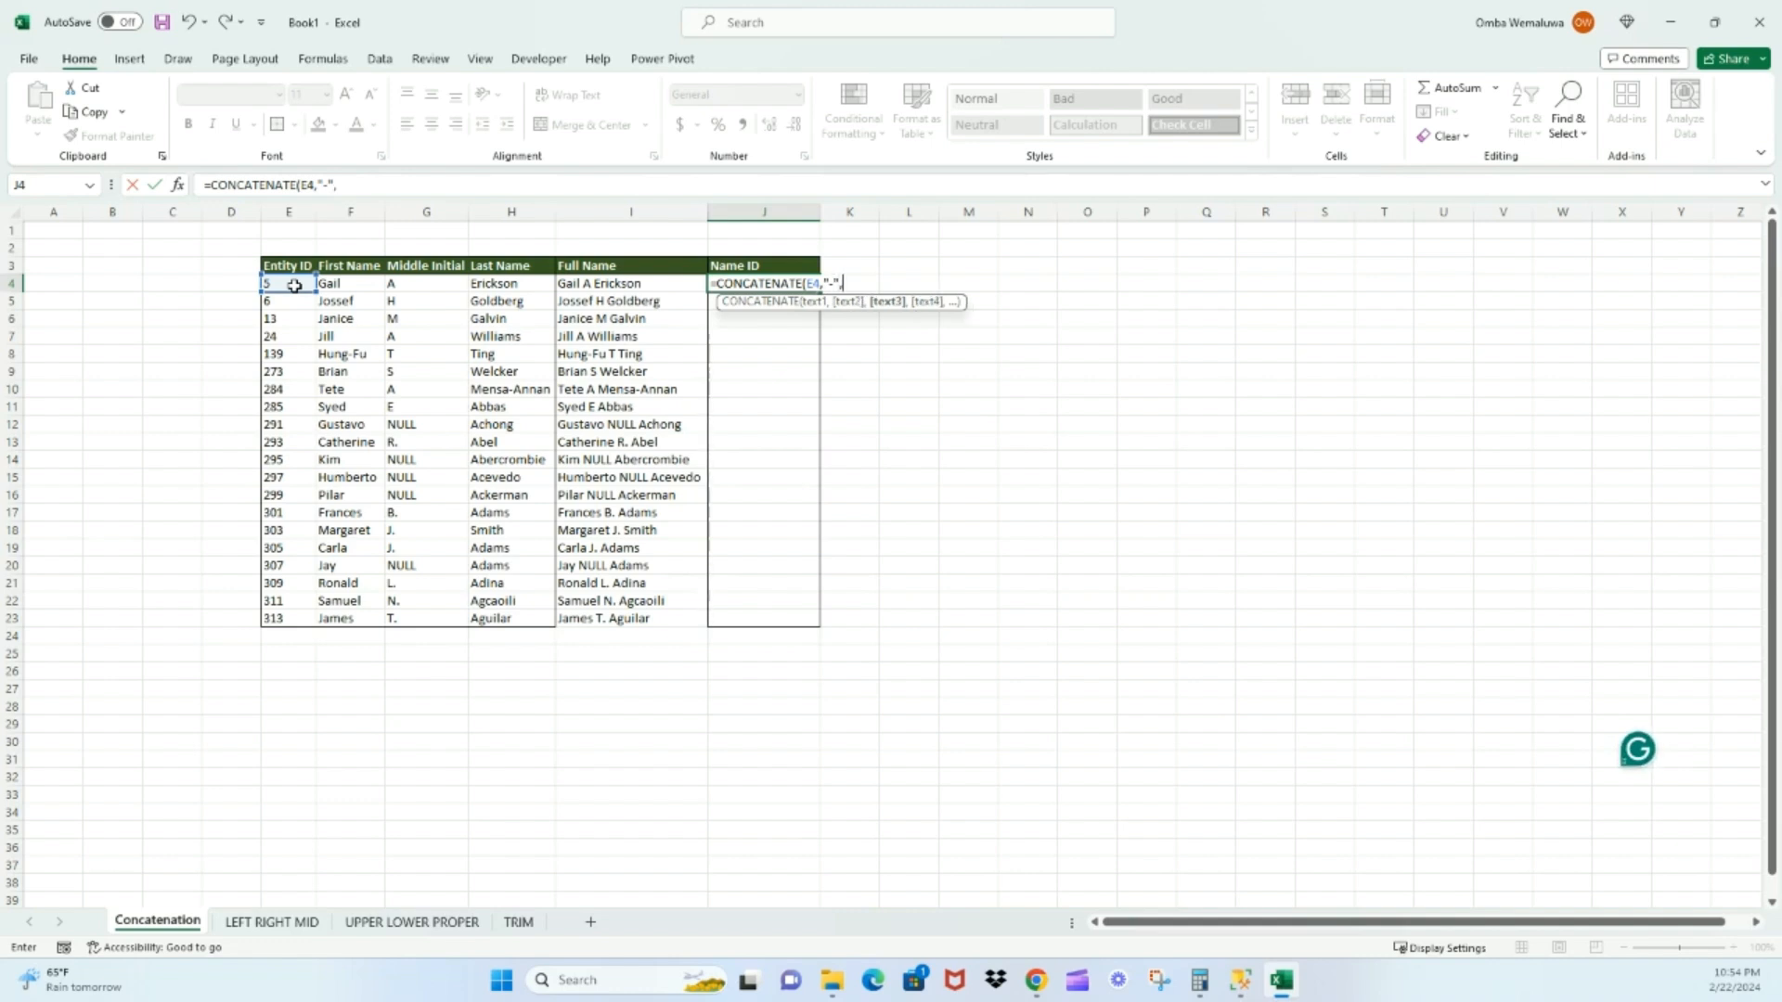
left_click(502, 291)
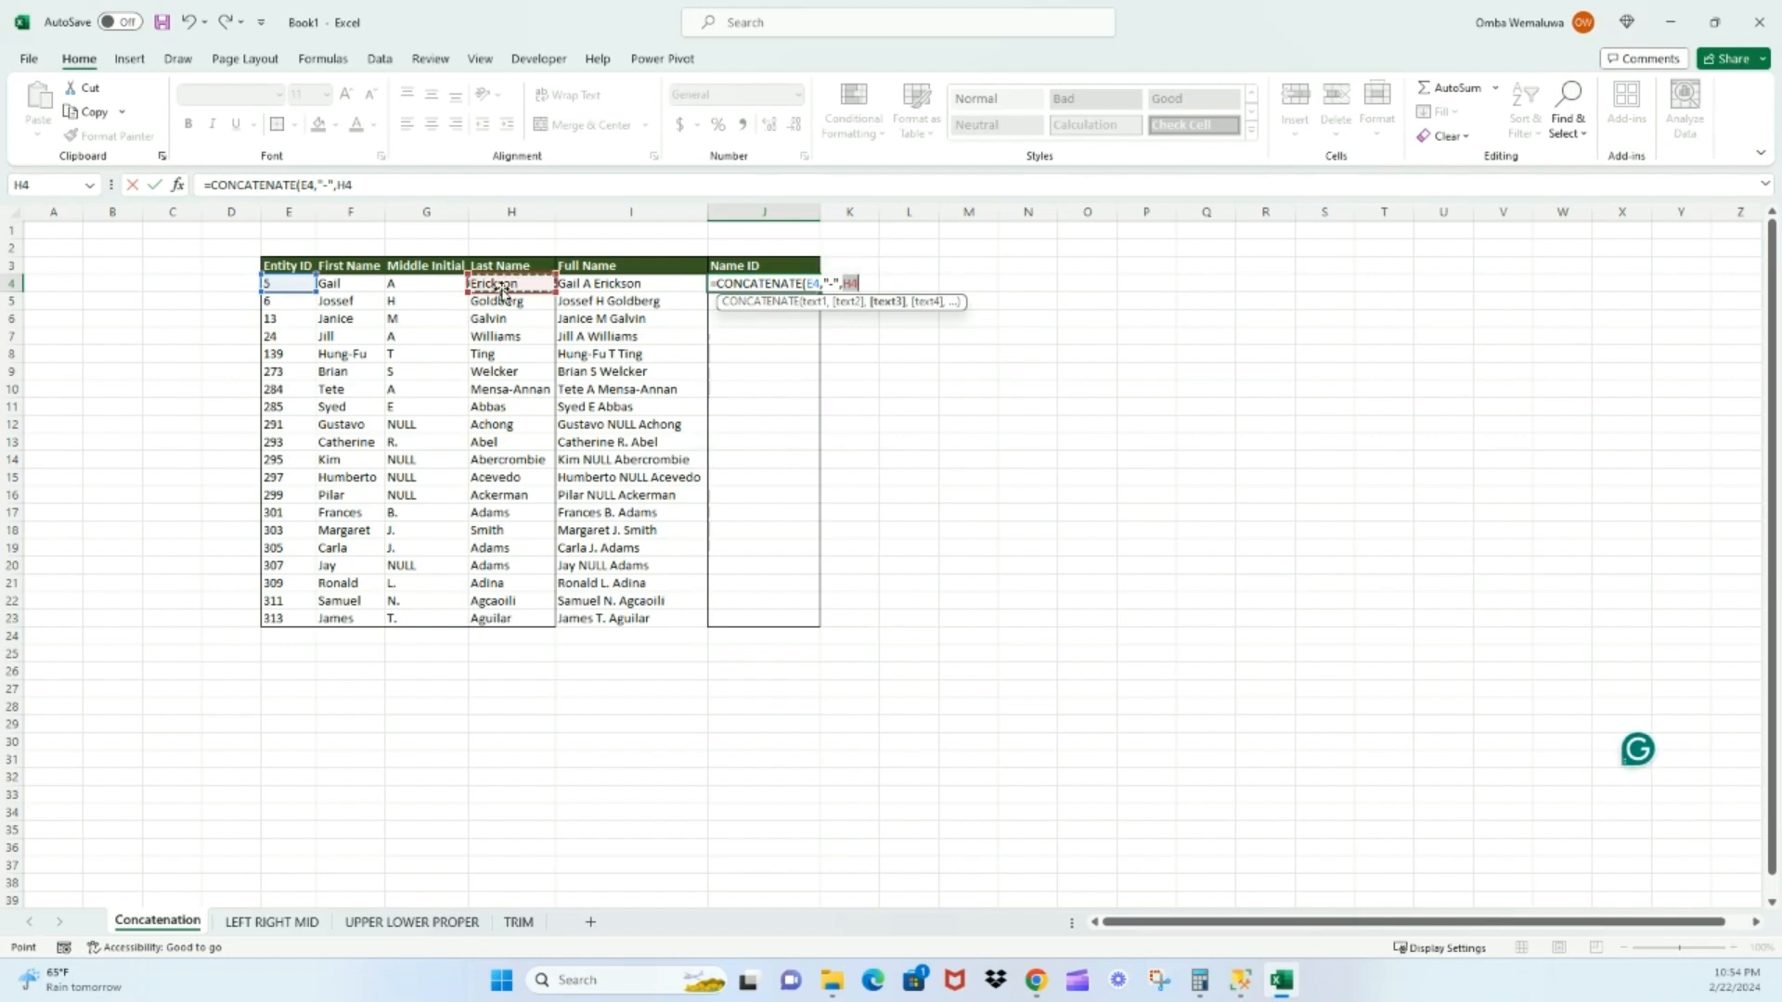
type(")")
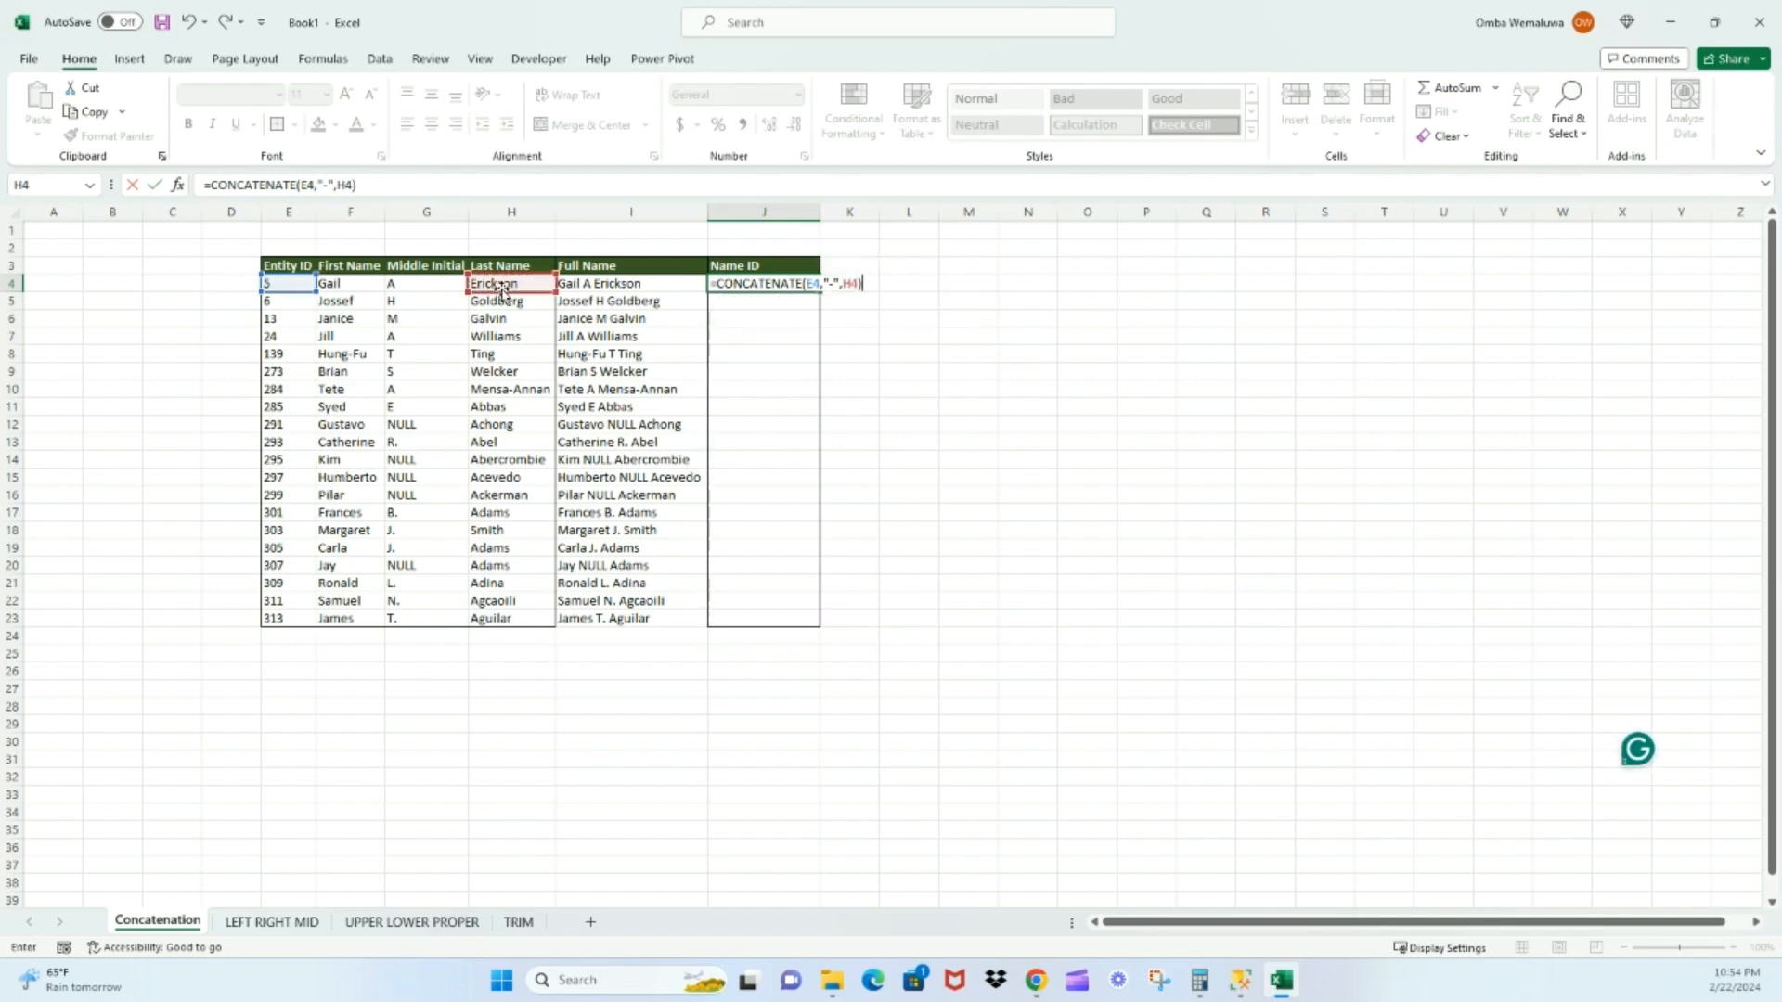
key("Return")
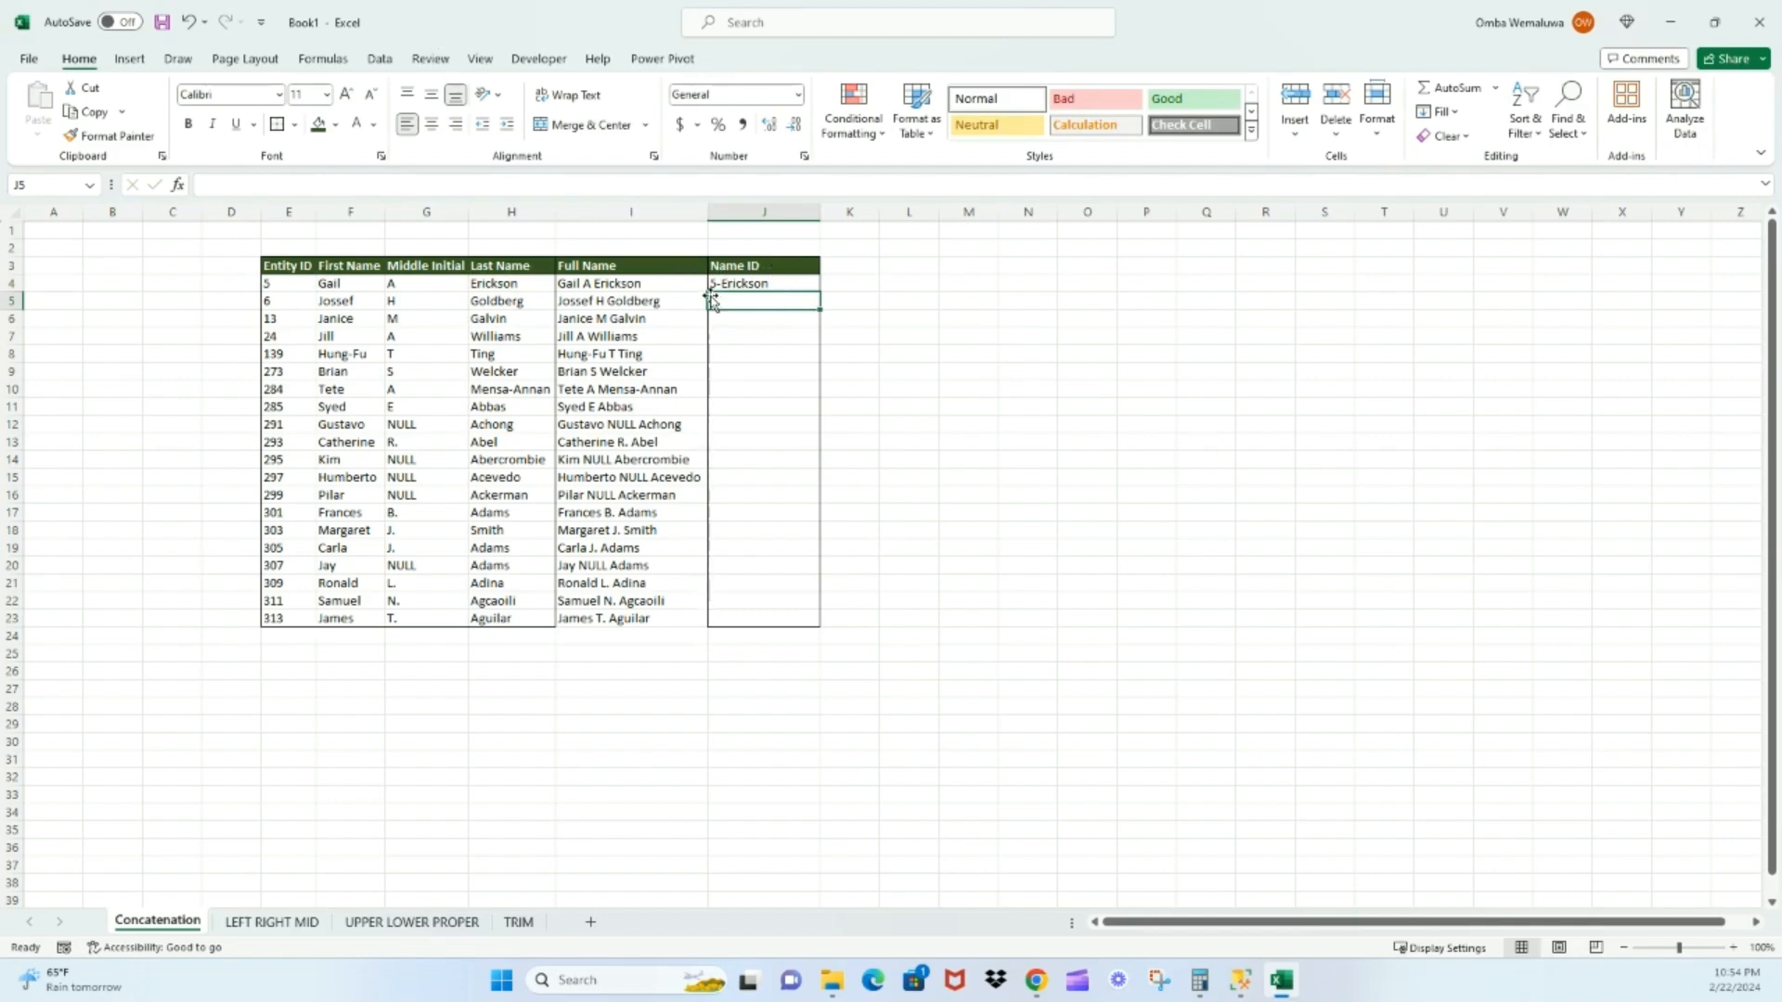
left_click(792, 285)
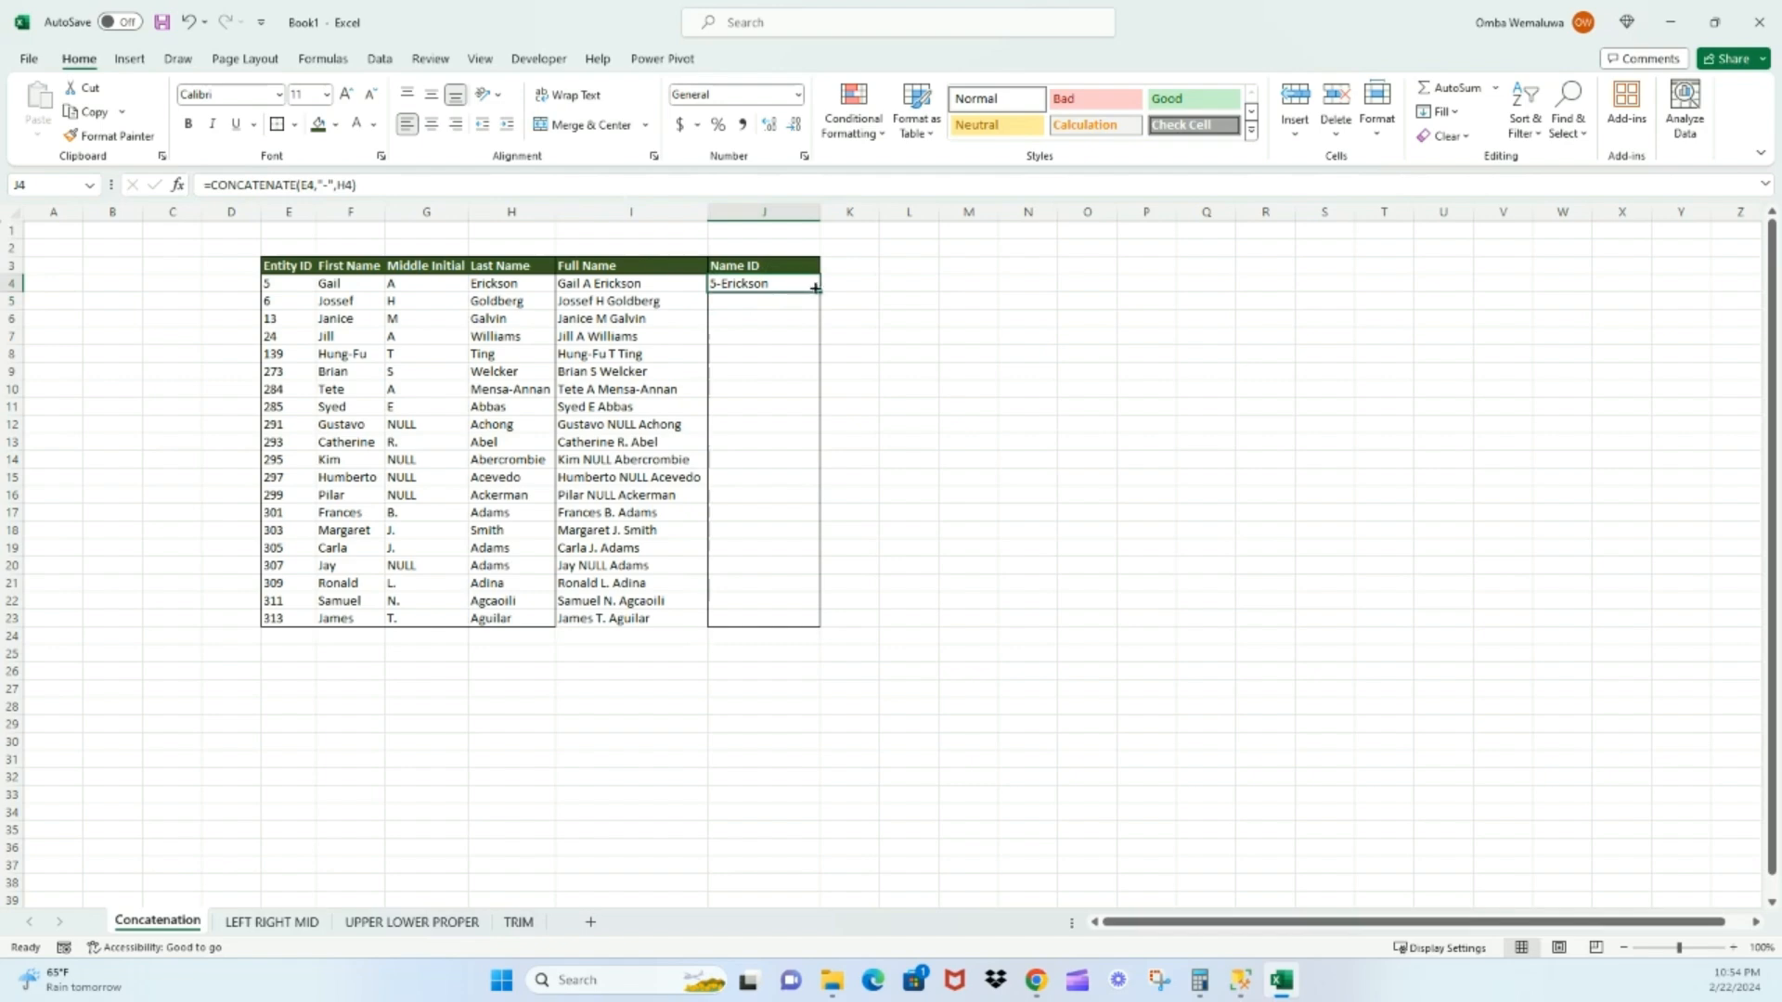
left_click_drag(819, 291, 820, 628)
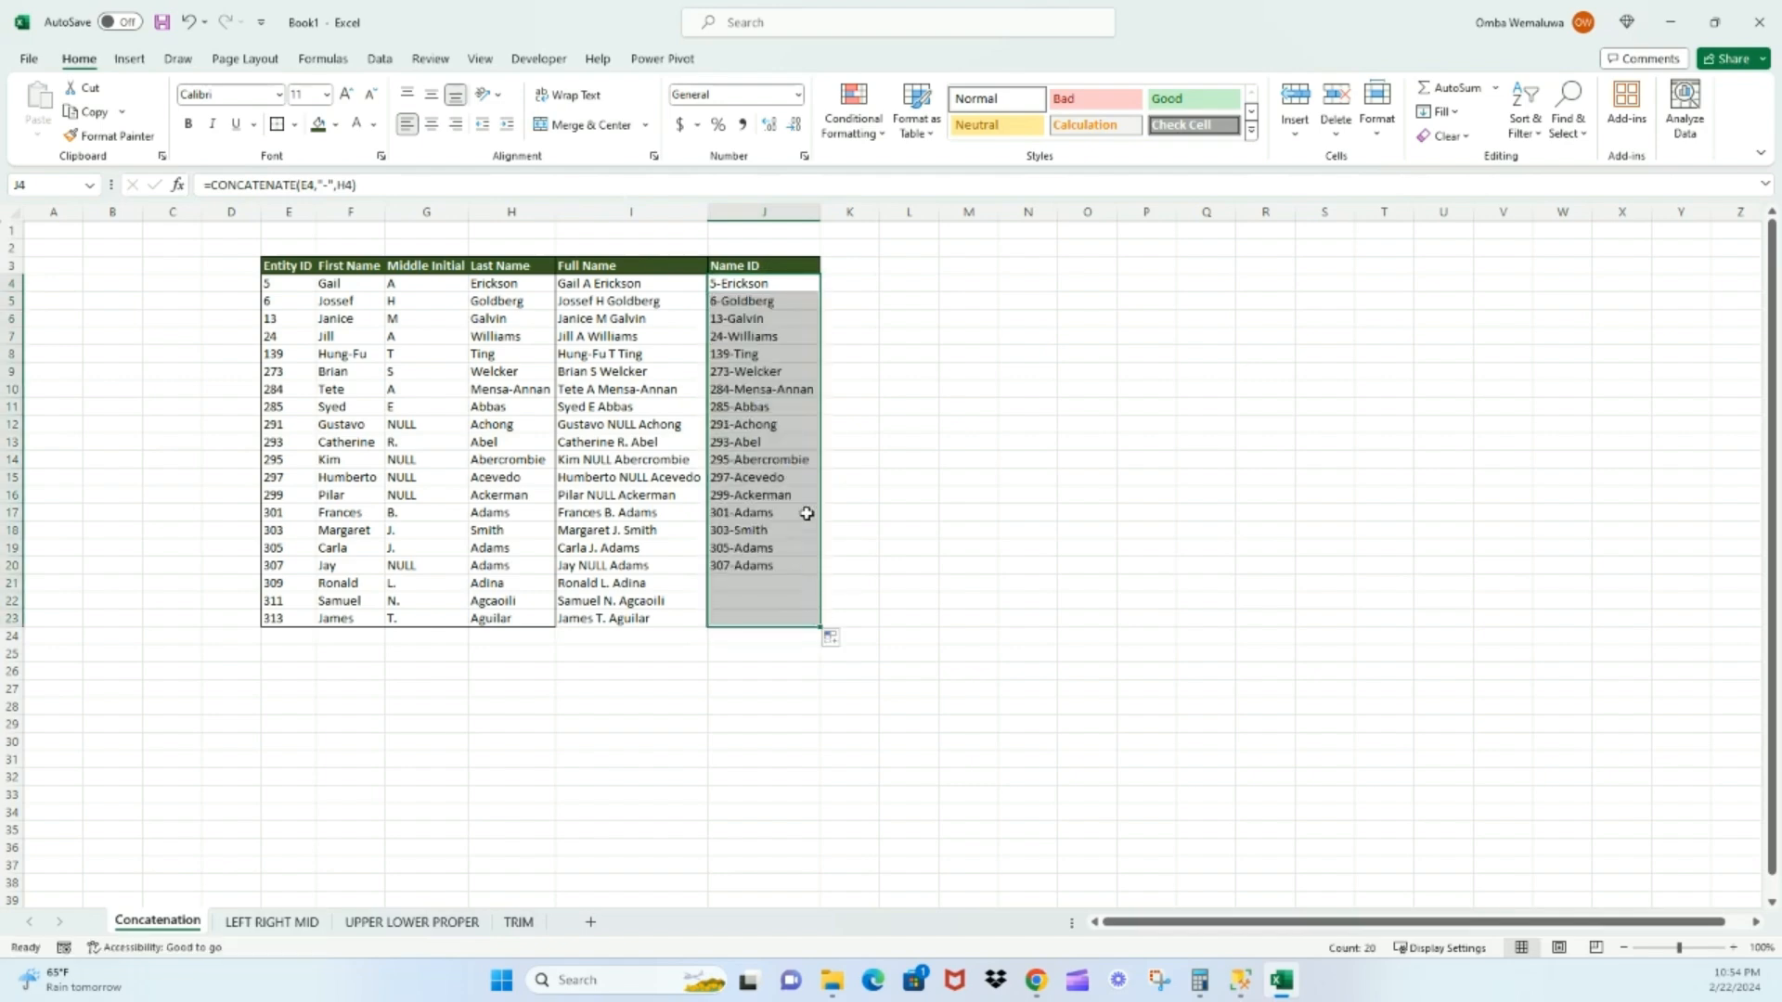